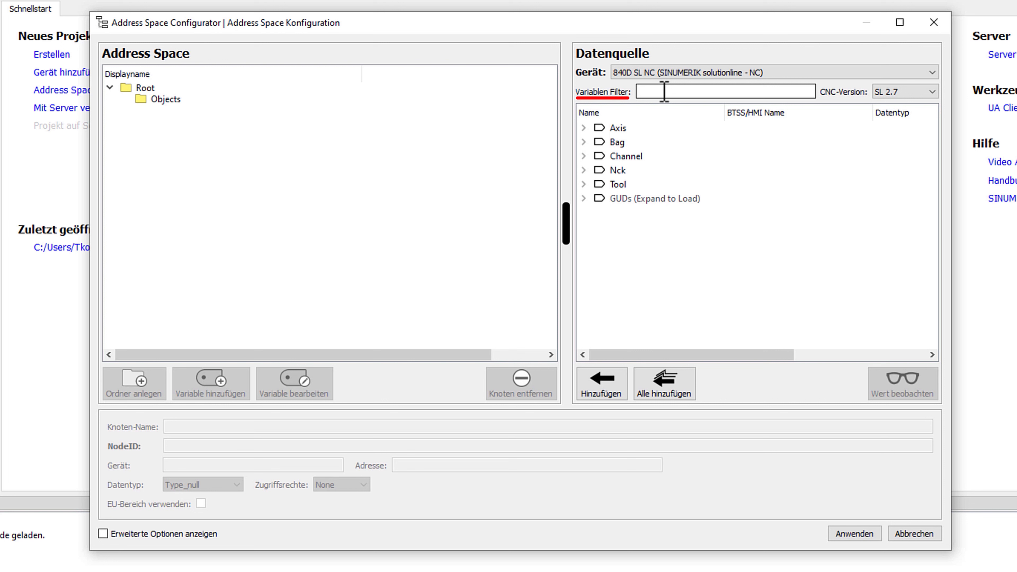
Step: Filter the NC variables for nckaliv and read the value of nckAliveAndWell cyclically every 100 ms, then stop reading
{"action": "type", "text": "nckaliv"}
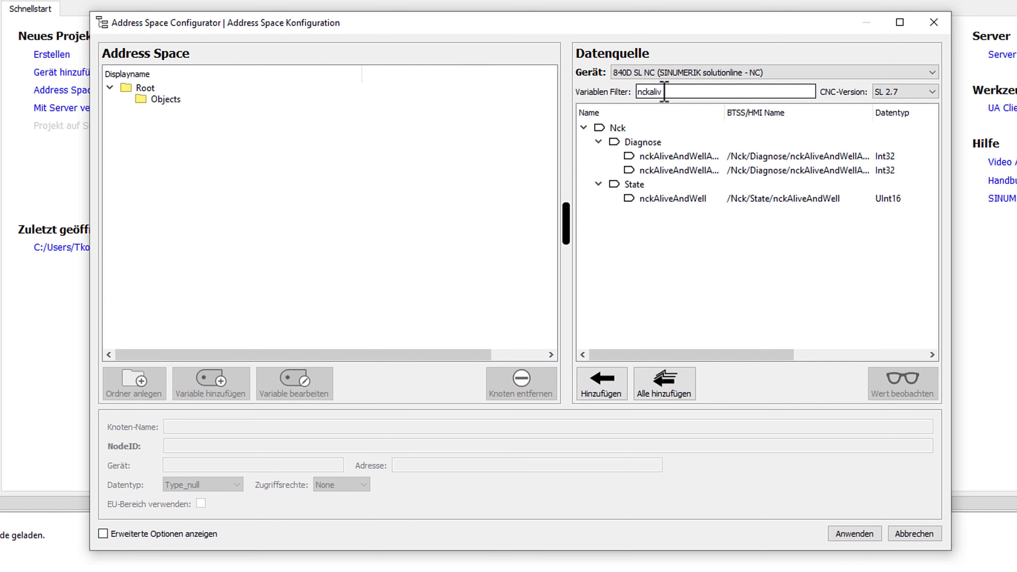
{"action": "left_click", "coordinate": [660, 199]}
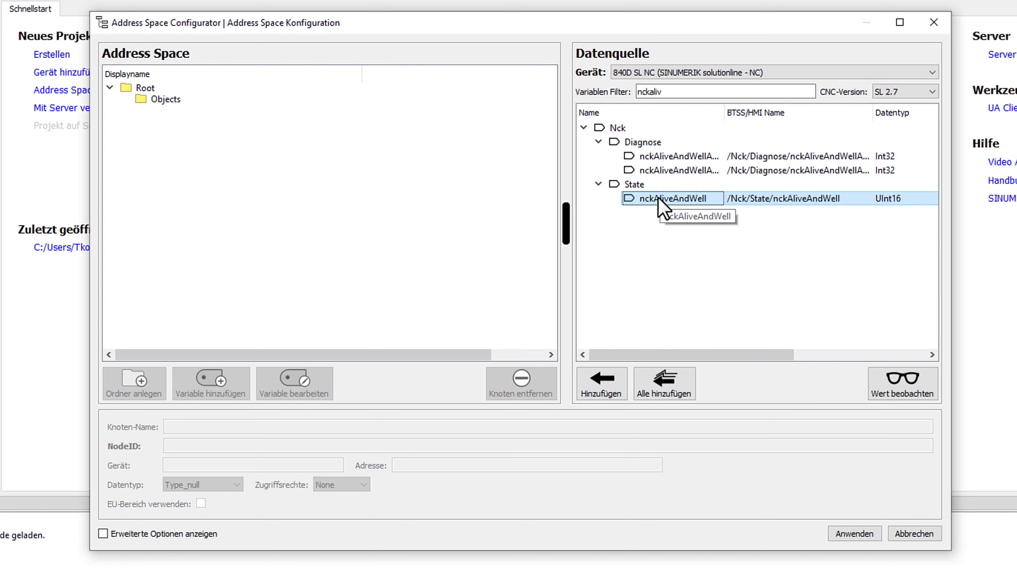
{"action": "left_click", "coordinate": [906, 395]}
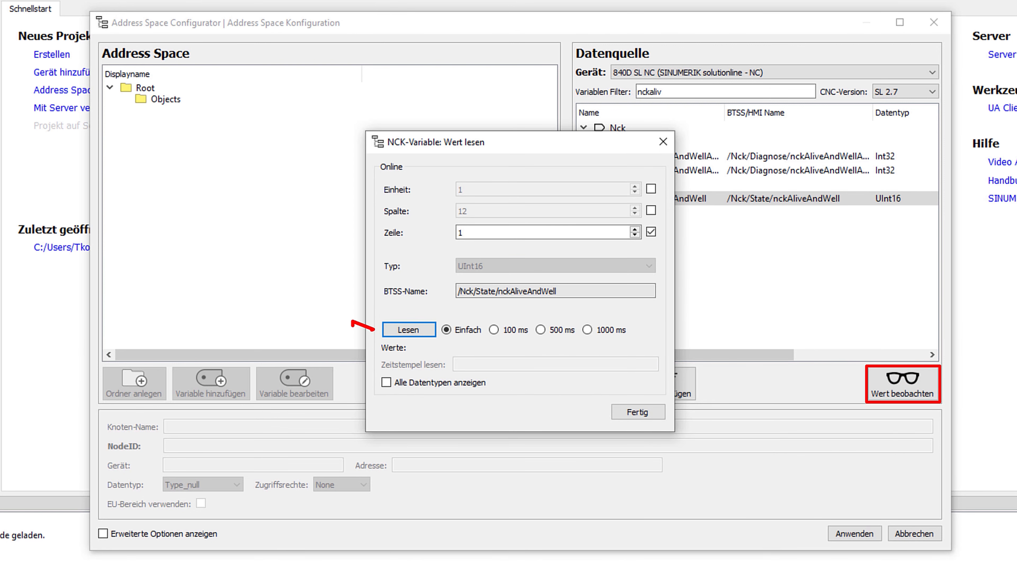
{"action": "left_click", "coordinate": [494, 330]}
{"action": "left_click", "coordinate": [412, 330]}
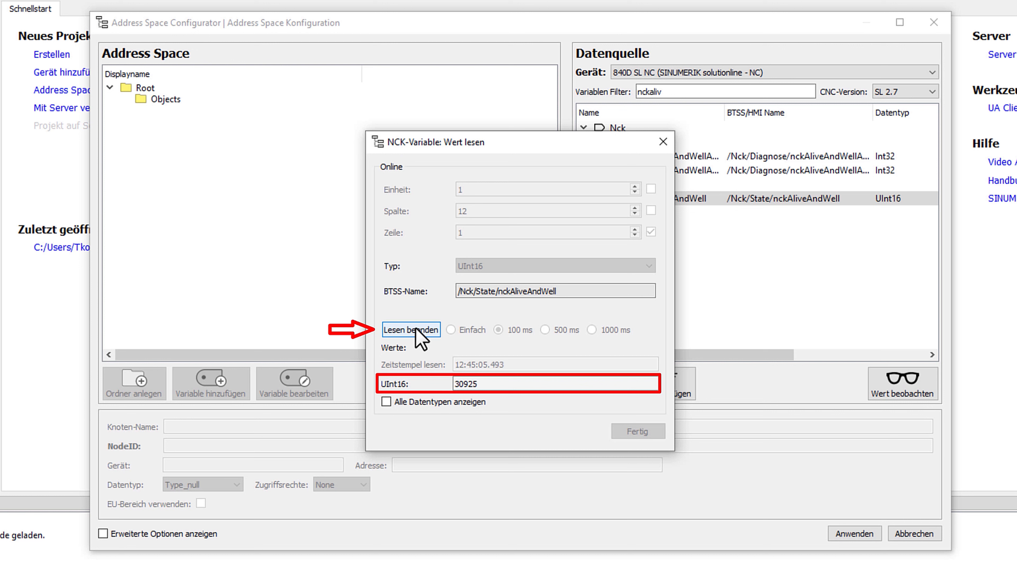
{"action": "left_click", "coordinate": [417, 330]}
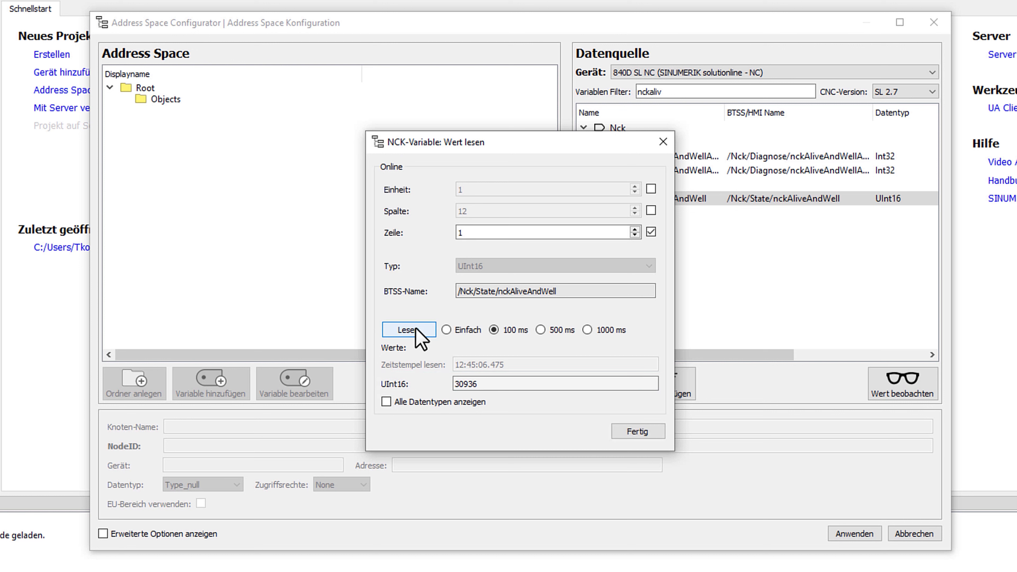
{"action": "left_click", "coordinate": [643, 432]}
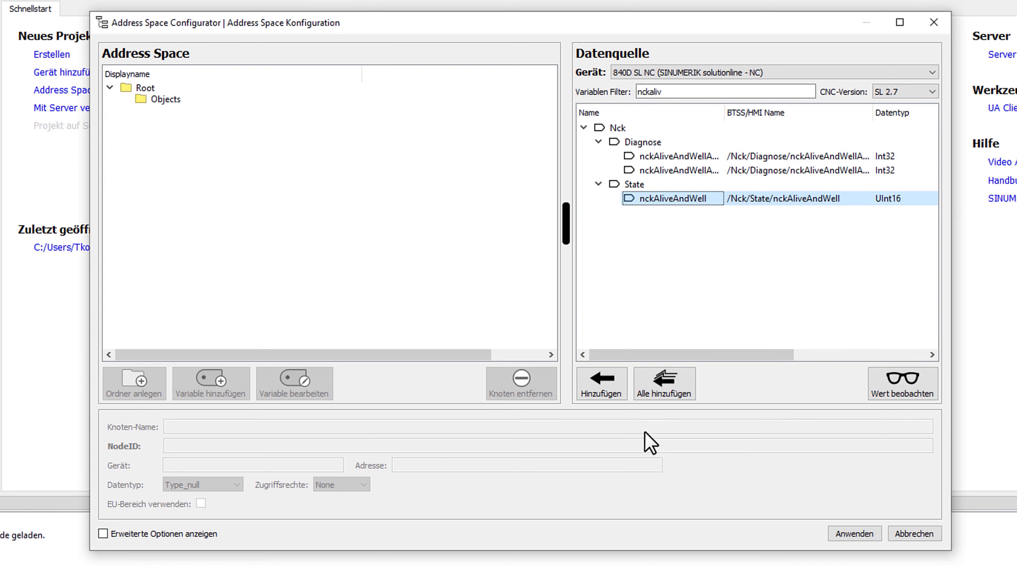
Step: Add nckAliveAndWell to the address space, then filter for rpa and add the channel parameter rpa as well
{"action": "left_click", "coordinate": [608, 397]}
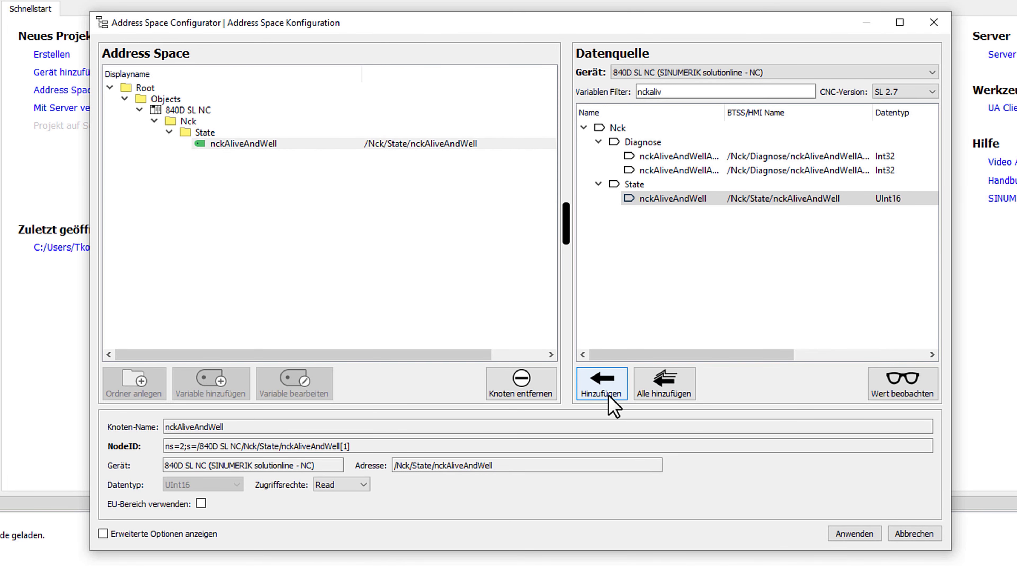
{"action": "left_click_drag", "start_coordinate": [665, 91], "coordinate": [630, 93]}
{"action": "type", "text": "rpa"}
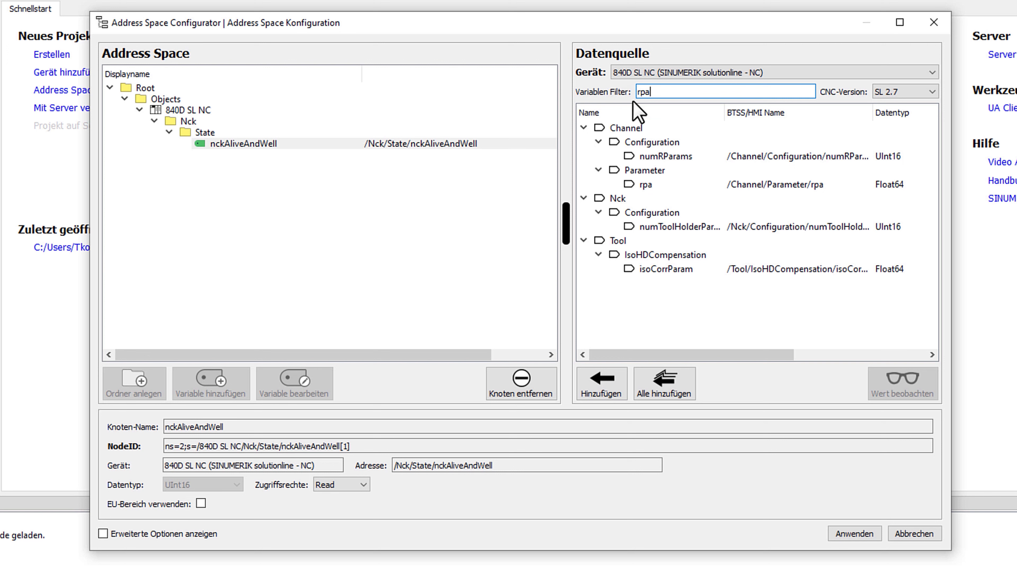
{"action": "left_click", "coordinate": [641, 185]}
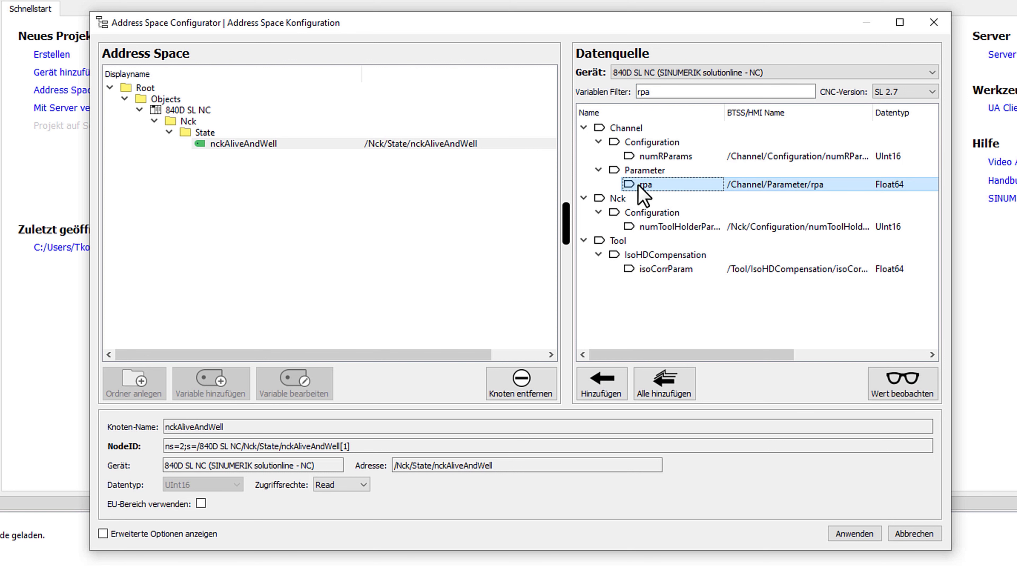
{"action": "left_click", "coordinate": [604, 389]}
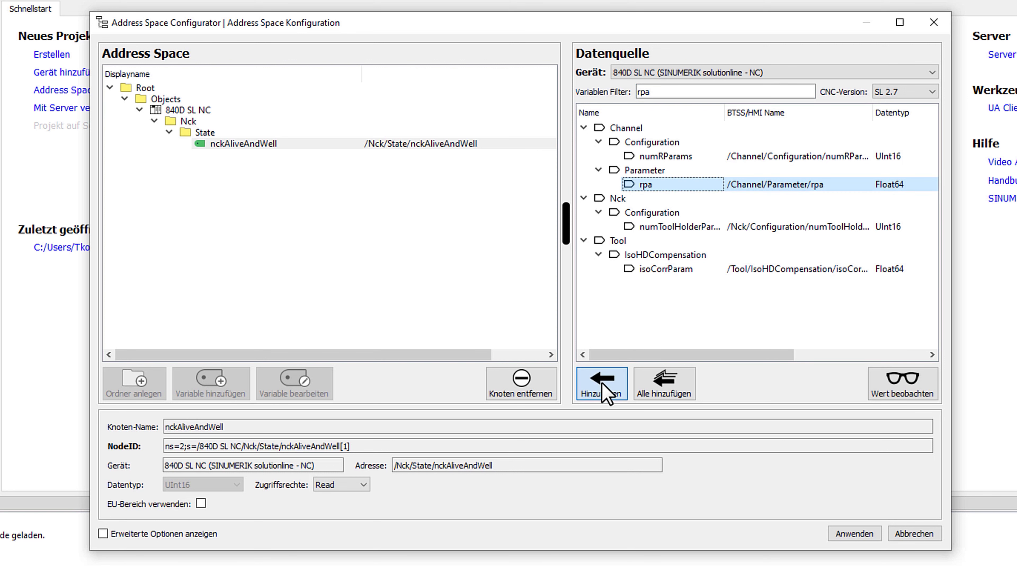
Step: Clear the variable filter, add the GUD block GD1 under Nck to the address space, and apply the configuration
{"action": "double_click", "coordinate": [643, 91]}
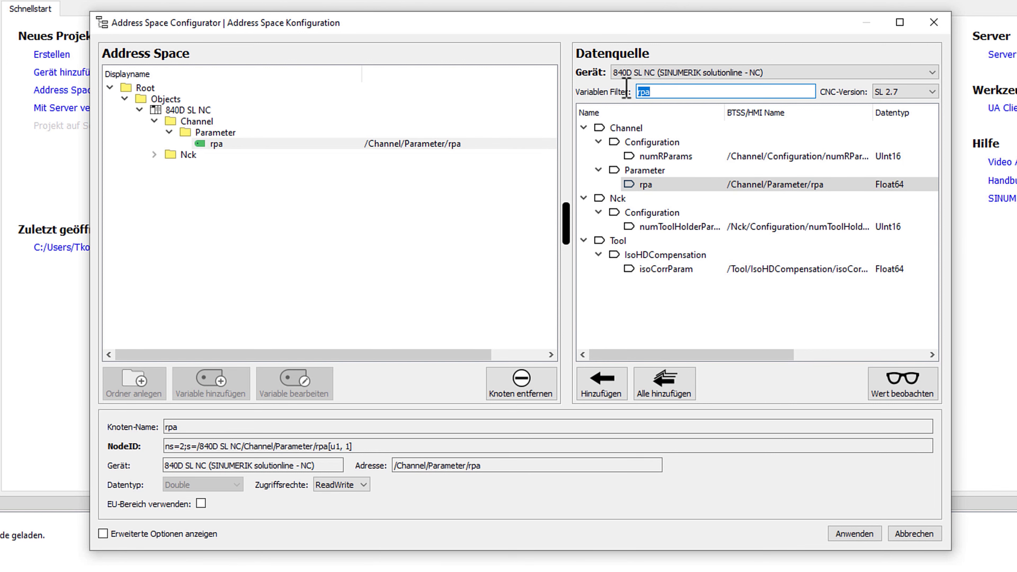
{"action": "key", "text": "BackSpace"}
{"action": "left_click", "coordinate": [584, 198]}
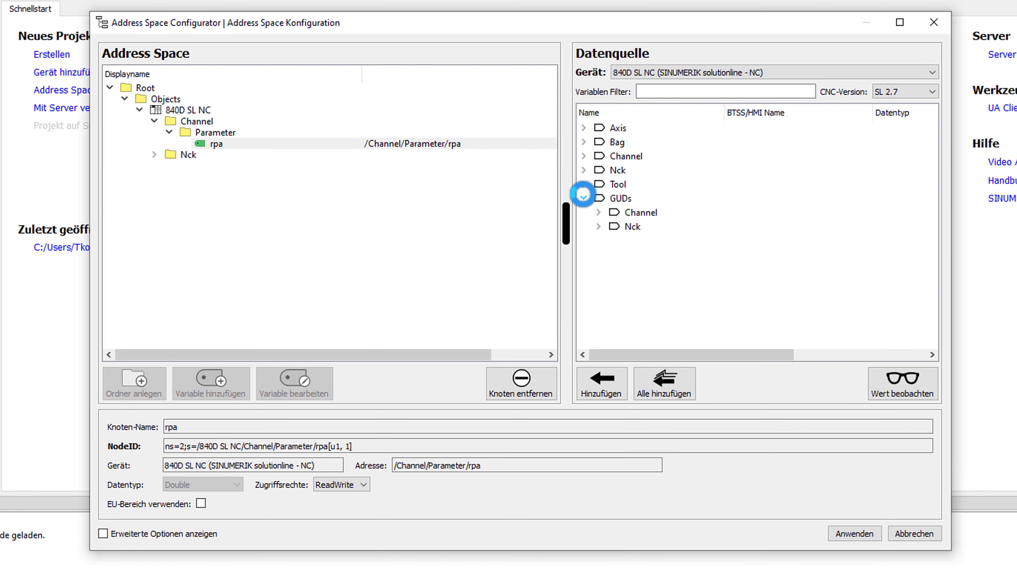
{"action": "left_click", "coordinate": [599, 226]}
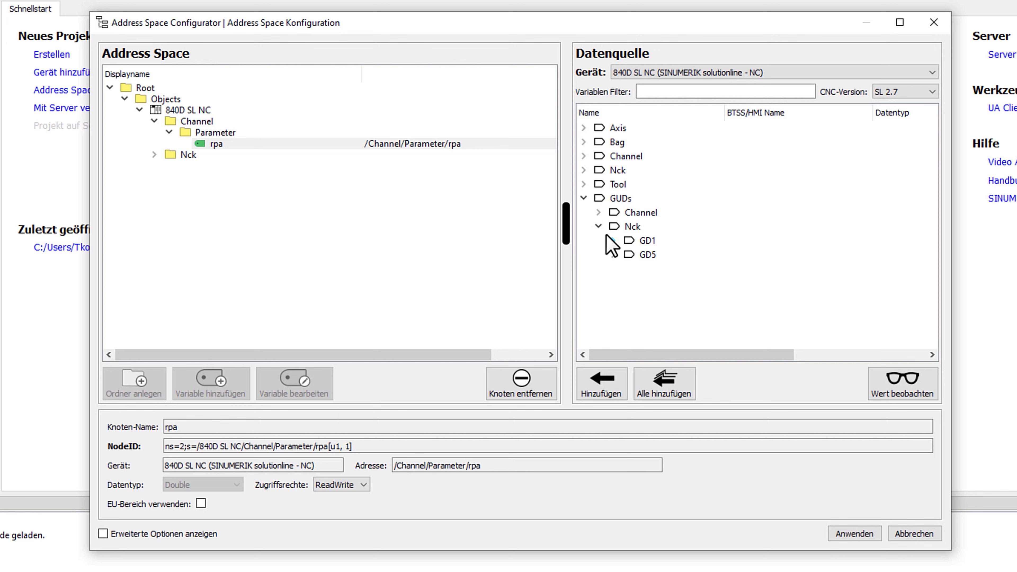
{"action": "left_click", "coordinate": [613, 240]}
{"action": "left_click", "coordinate": [624, 242]}
{"action": "left_click", "coordinate": [610, 390]}
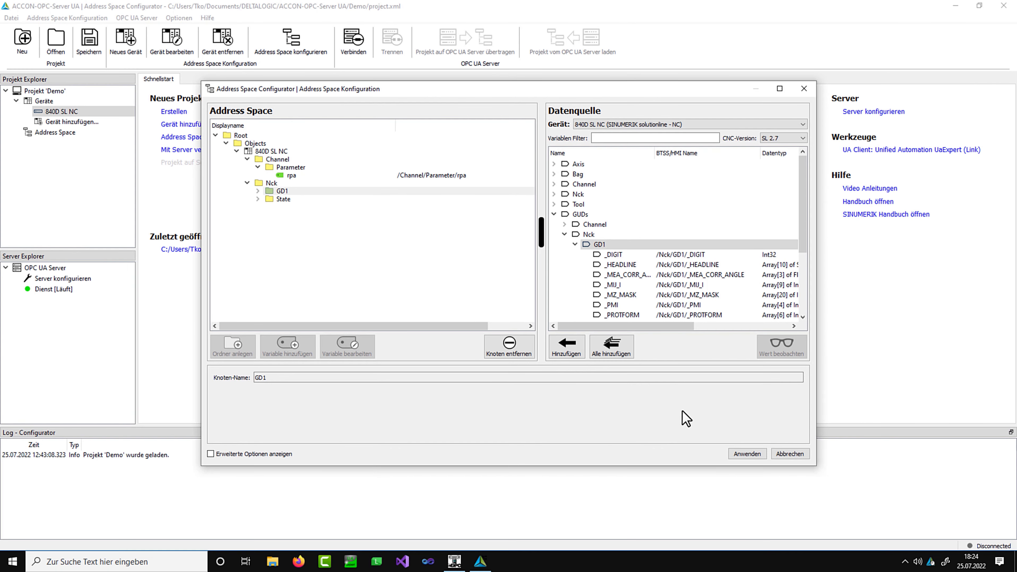
{"action": "left_click", "coordinate": [748, 454]}
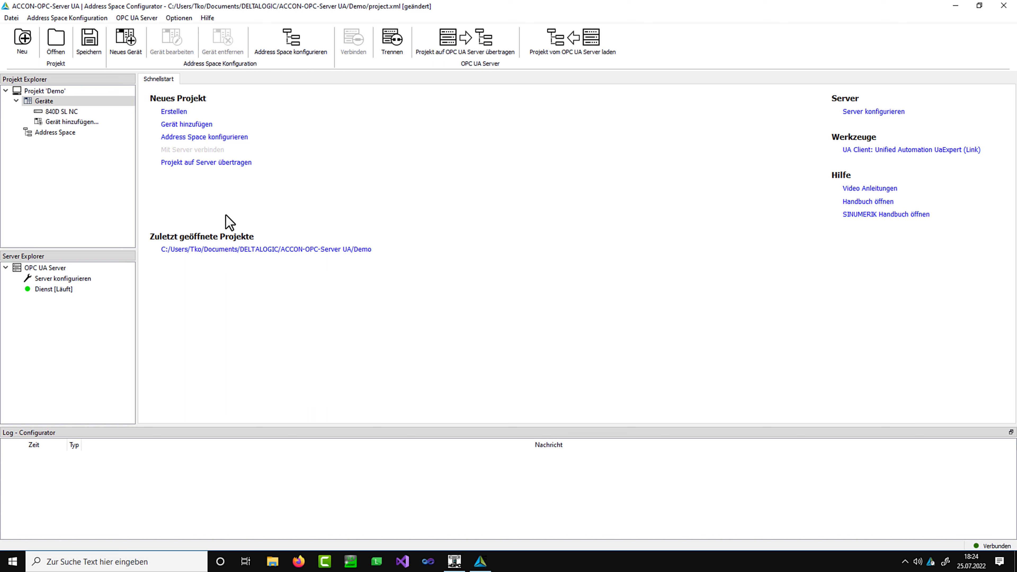
Step: Configure a new device named 840D SL PLC with type S7-300/400 Classic and PLC IP address 192.168.1.120
{"action": "left_click", "coordinate": [186, 126]}
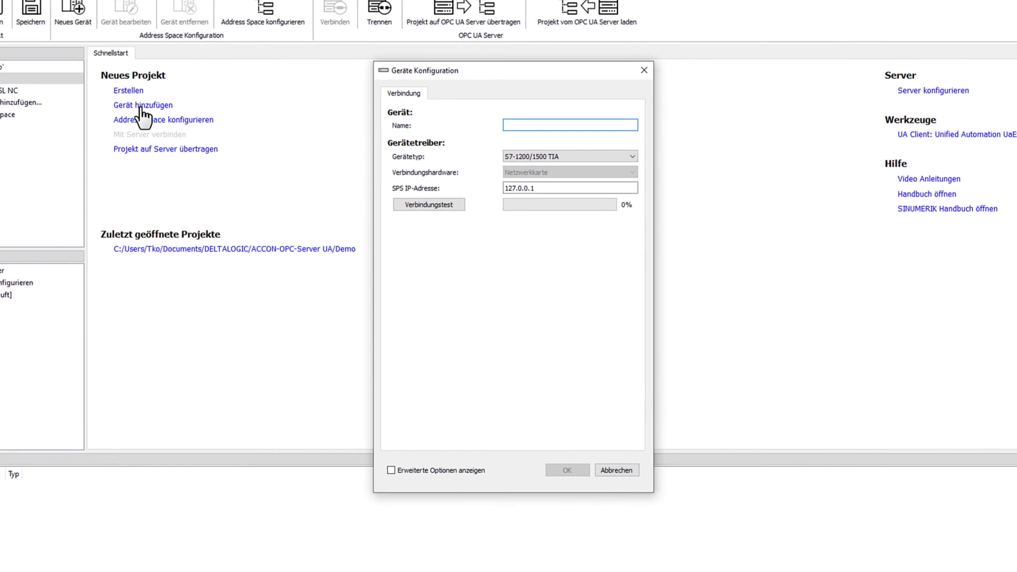
{"action": "type", "text": "840D SL PLC"}
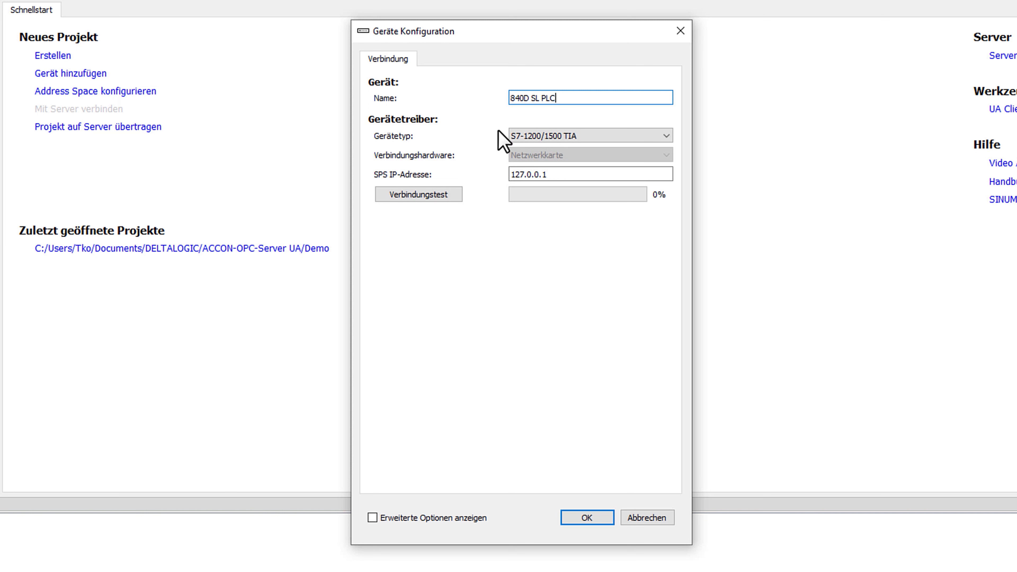
{"action": "left_click", "coordinate": [558, 136]}
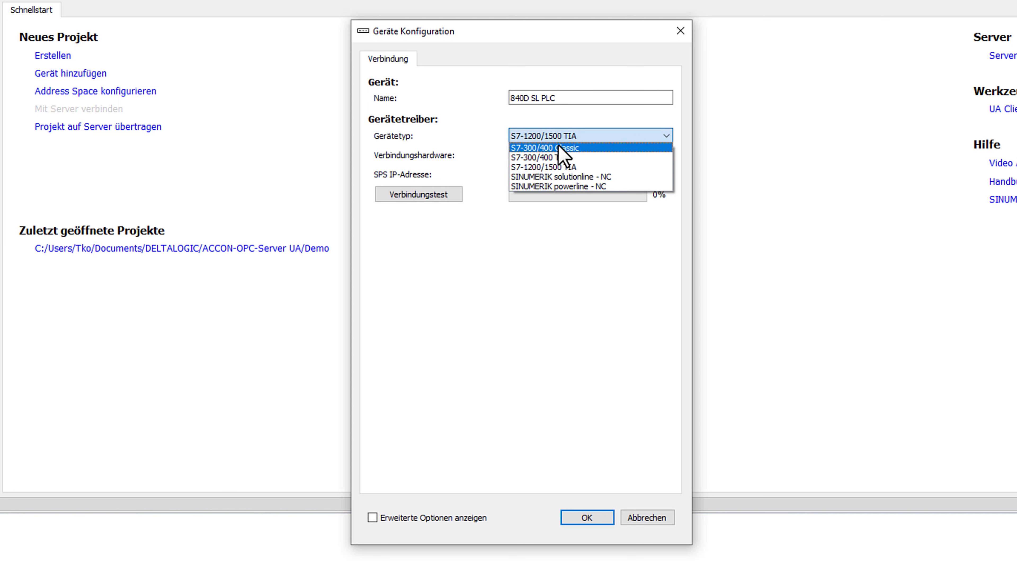
{"action": "left_click", "coordinate": [557, 148]}
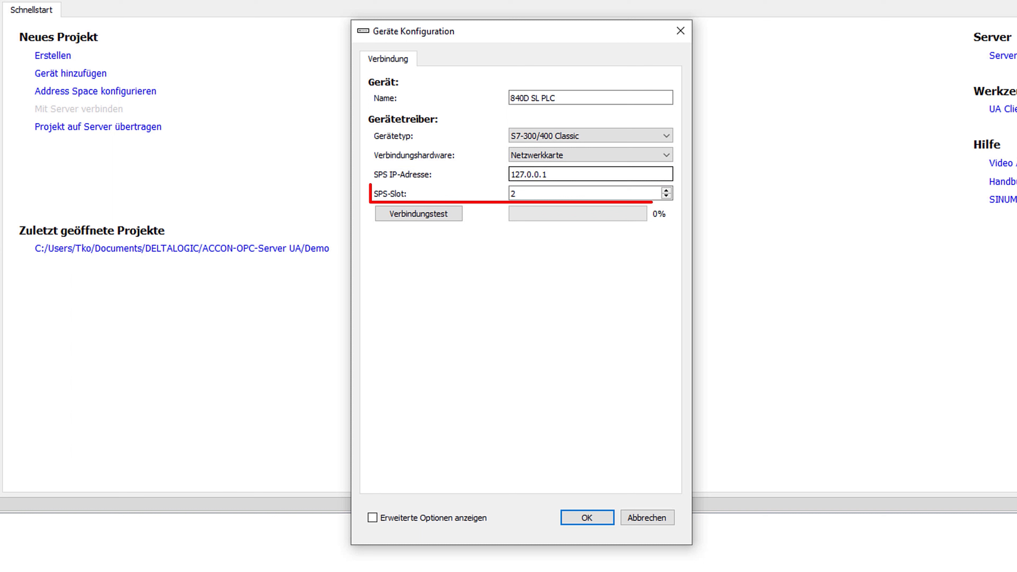
{"action": "left_click_drag", "start_coordinate": [558, 175], "coordinate": [411, 181]}
{"action": "type", "text": "192.168.1.120"}
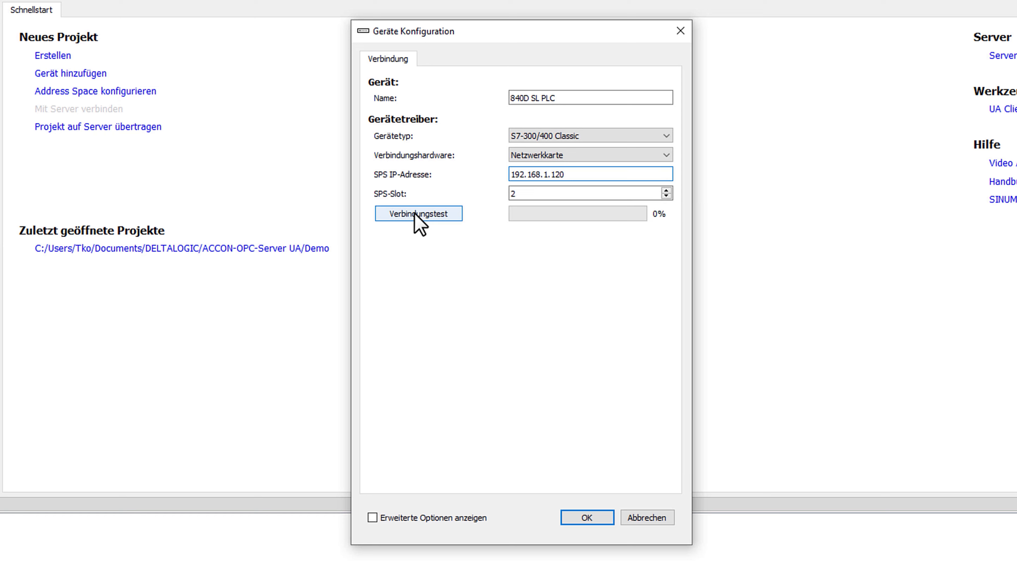
Step: Test the connection to the PLC and save the new device in the project
{"action": "left_click", "coordinate": [419, 216]}
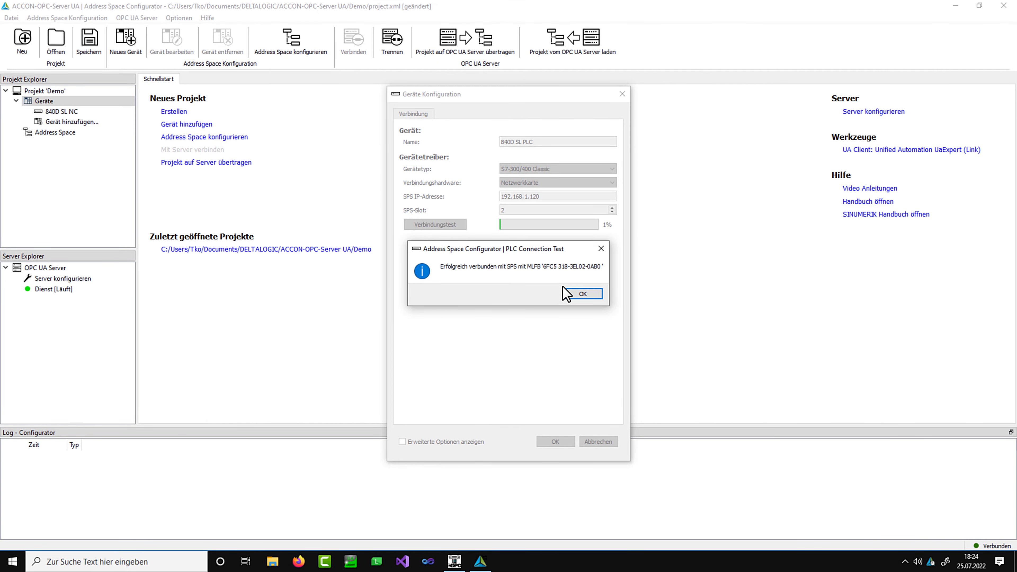
{"action": "left_click", "coordinate": [568, 294]}
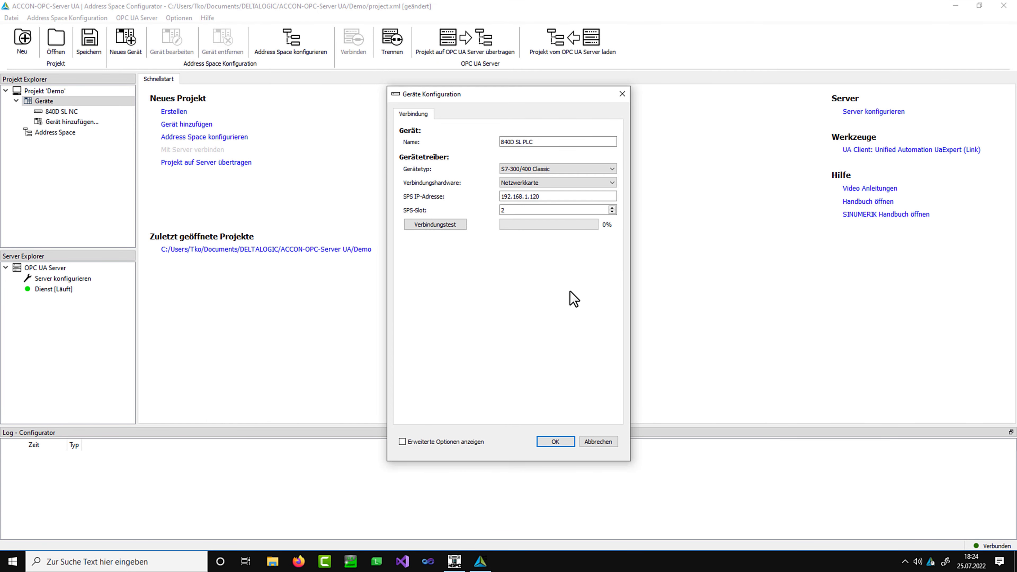
{"action": "left_click", "coordinate": [553, 443]}
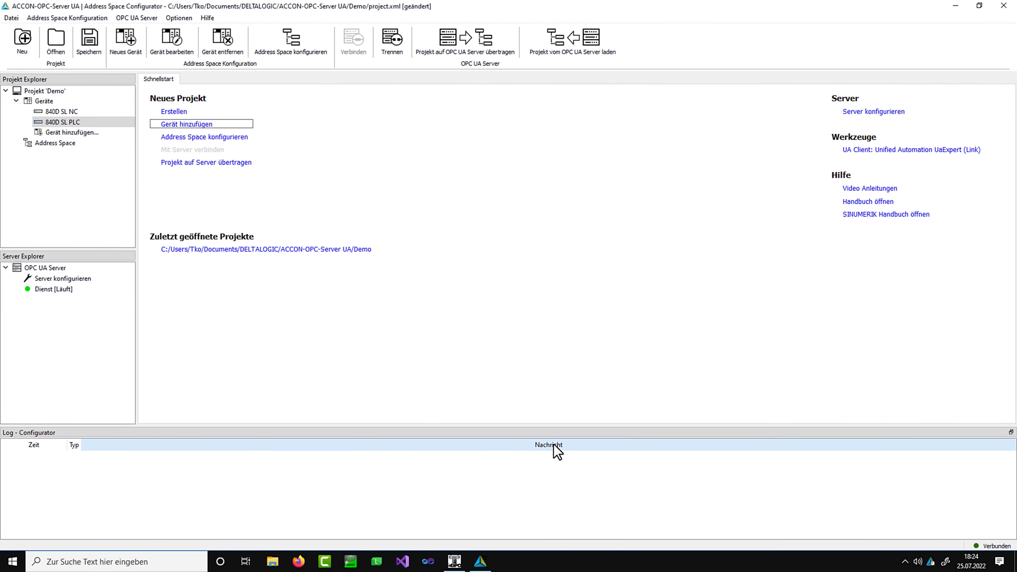
Step: In the address space configuration, start a new variable for device 840D SL PLC and name it ProgramRunning
{"action": "left_click", "coordinate": [192, 138]}
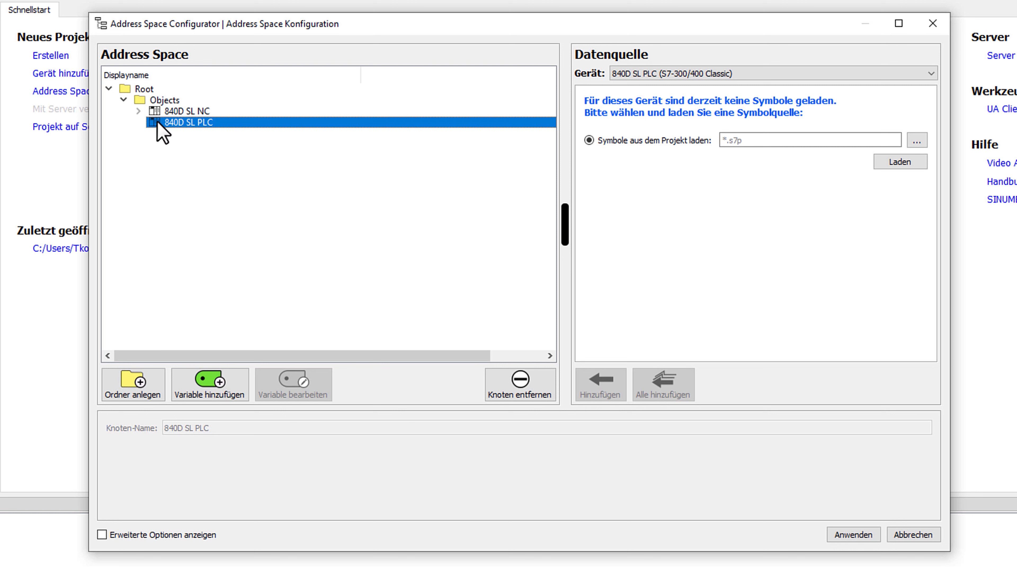
{"action": "left_click", "coordinate": [192, 383]}
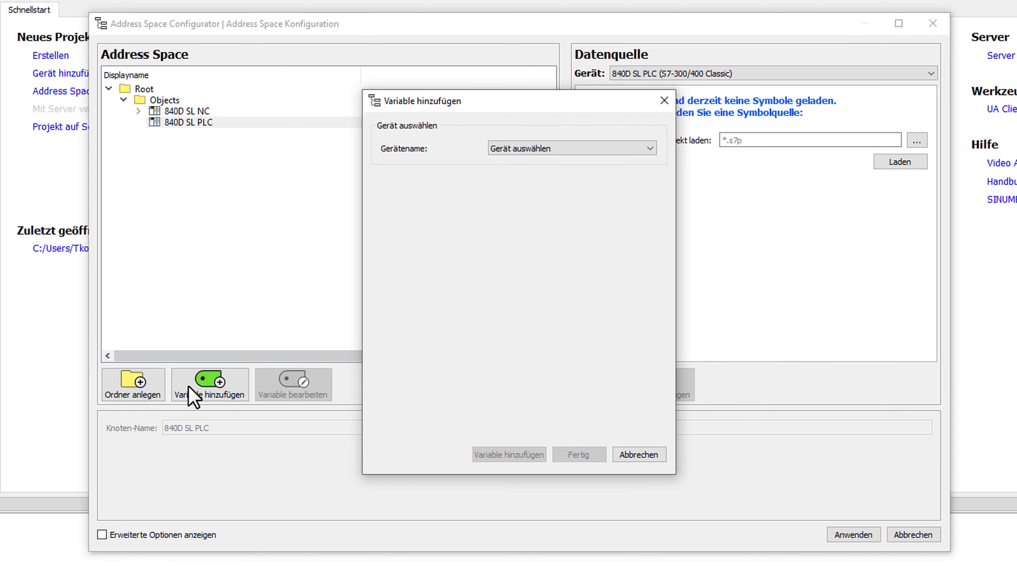
{"action": "left_click", "coordinate": [648, 152]}
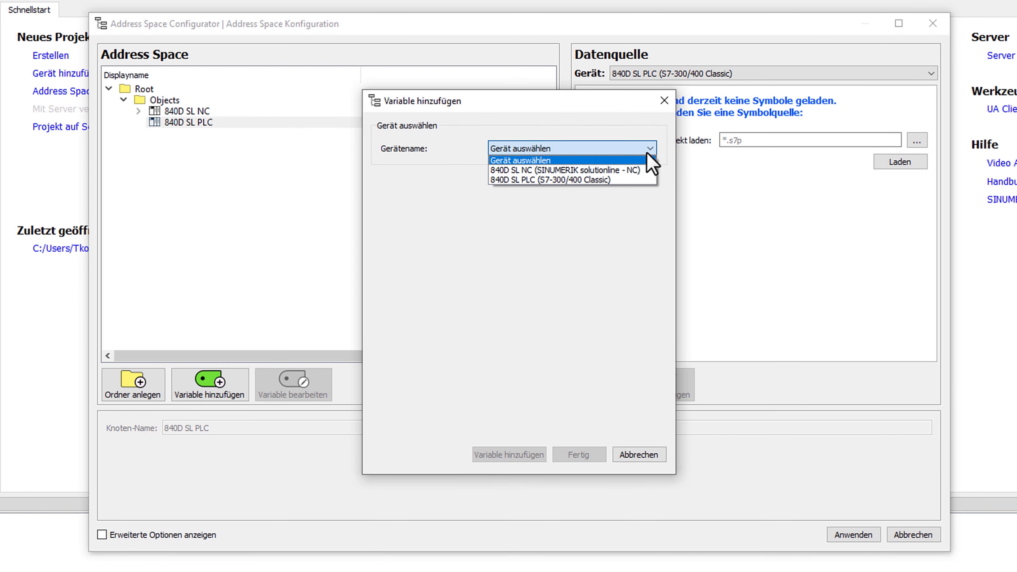
{"action": "left_click", "coordinate": [593, 180]}
{"action": "left_click", "coordinate": [551, 198]}
{"action": "type", "text": "Pr"}
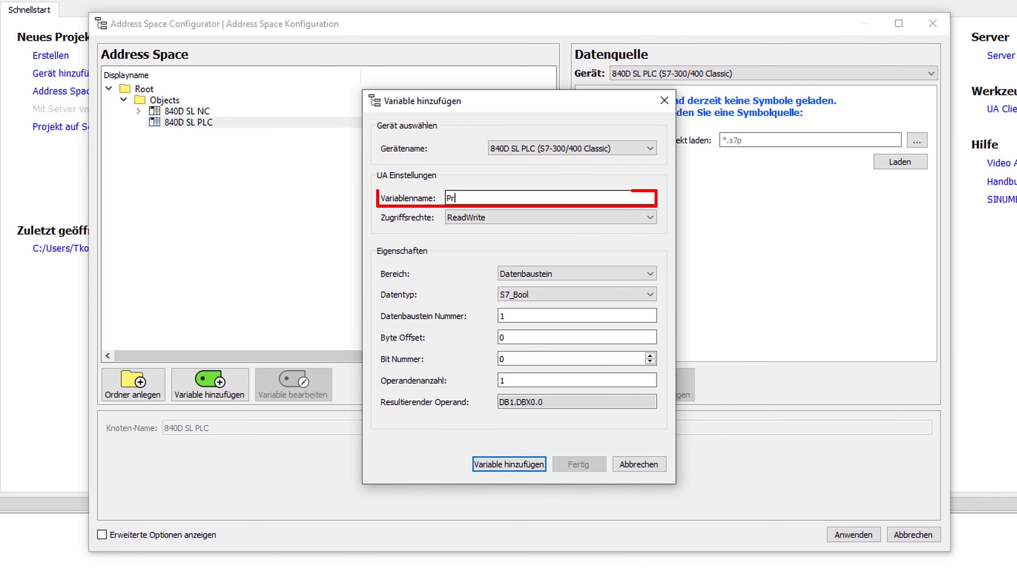
{"action": "type", "text": "ogramRunning"}
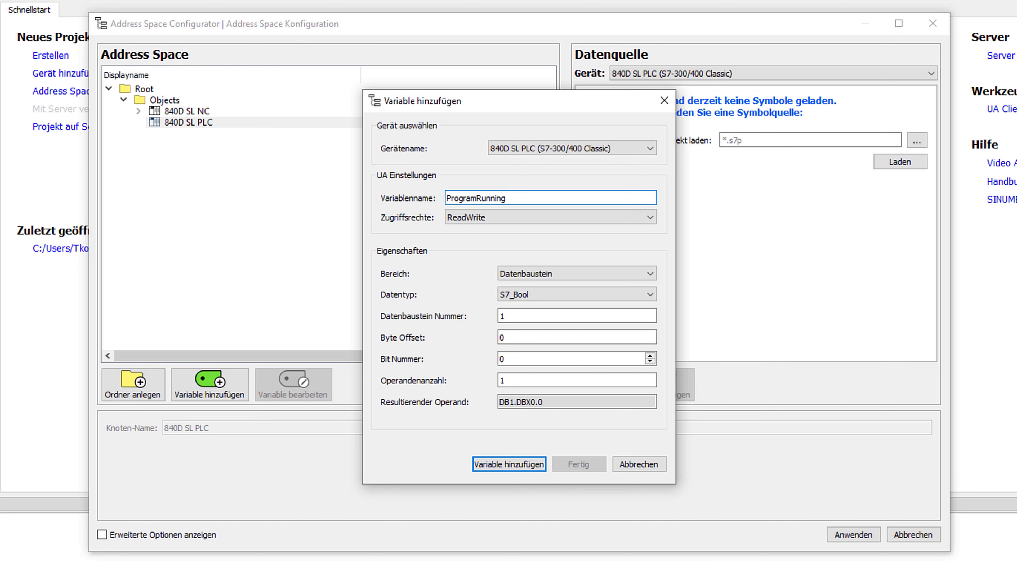
Step: Set the variable's data block number to 21, its byte offset to 35 and its access rights to Read
{"action": "left_click_drag", "start_coordinate": [522, 316], "coordinate": [484, 337]}
{"action": "type", "text": "21"}
{"action": "type", "text": "35"}
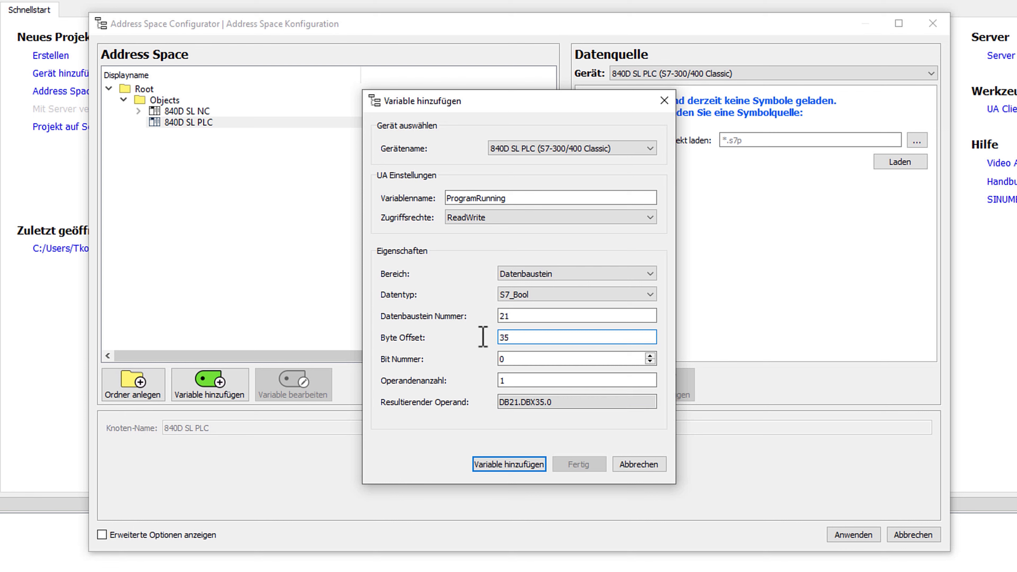
{"action": "left_click", "coordinate": [649, 219]}
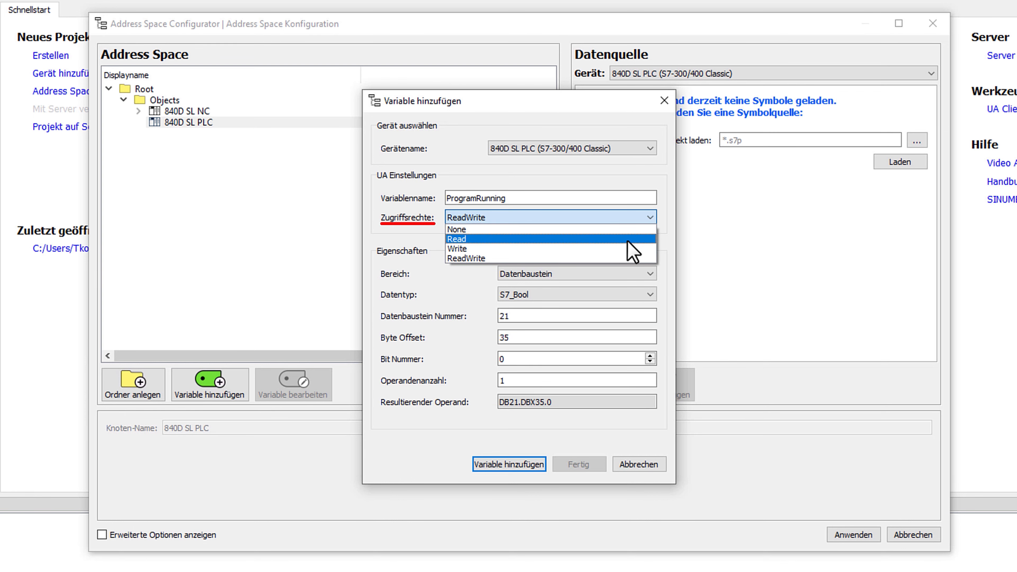
{"action": "left_click", "coordinate": [637, 239]}
Step: Add the ProgramRunning variable to the PLC node and apply the address space configuration
{"action": "left_click", "coordinate": [513, 444]}
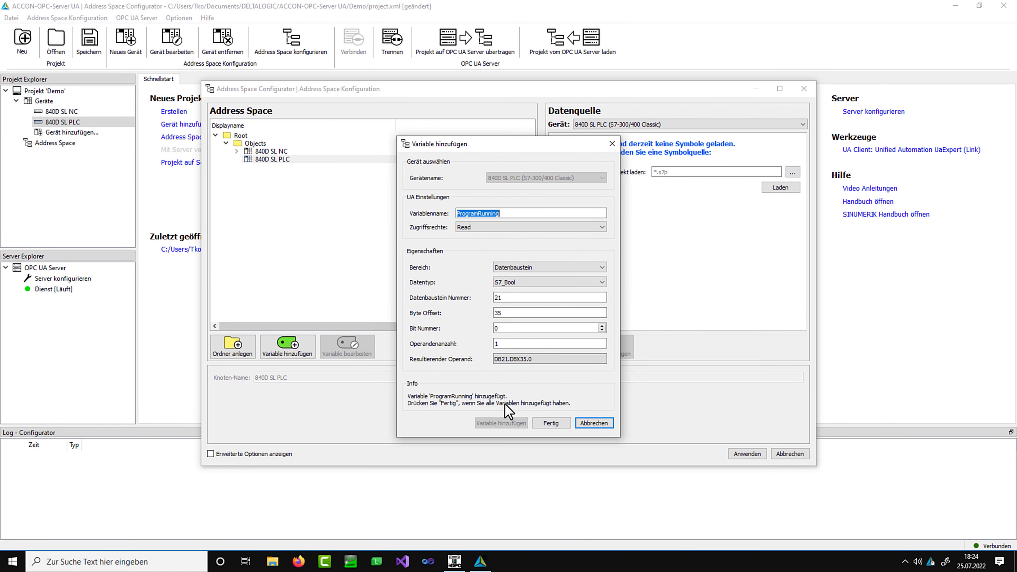
{"action": "left_click", "coordinate": [555, 425]}
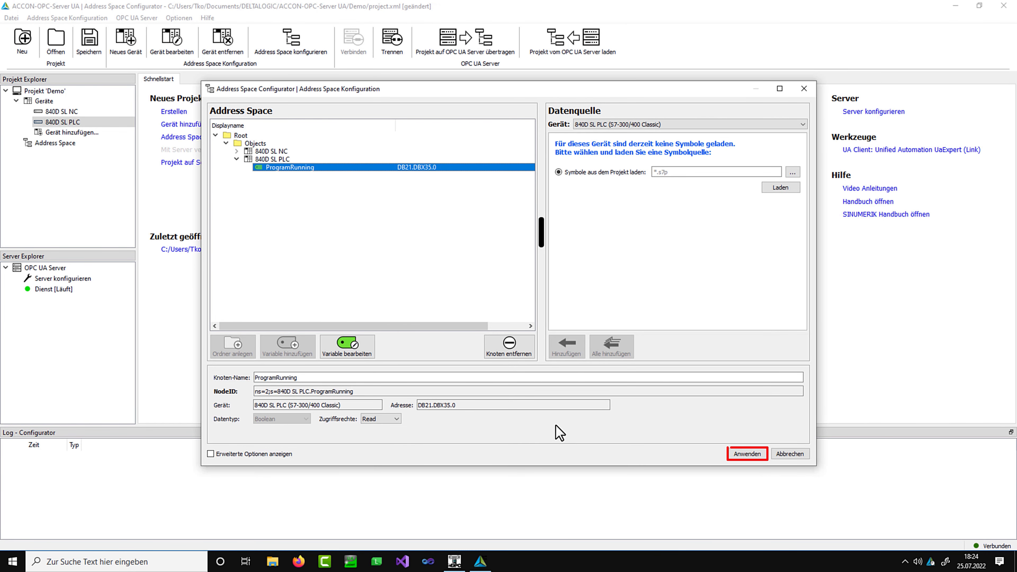
{"action": "left_click", "coordinate": [746, 461]}
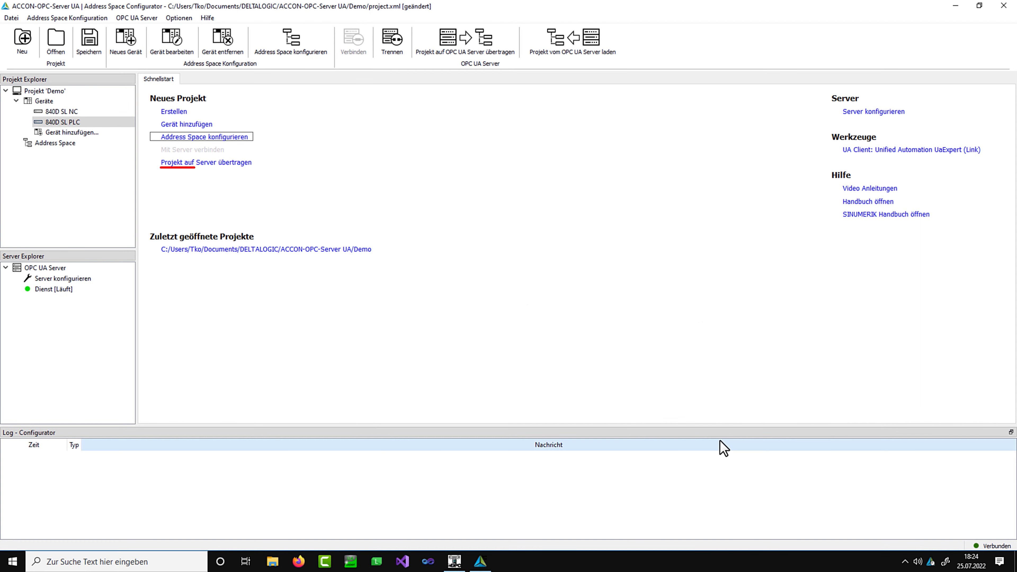
Step: Save the pending changes and transfer the Demo project to the OPC UA server
{"action": "left_click", "coordinate": [207, 163]}
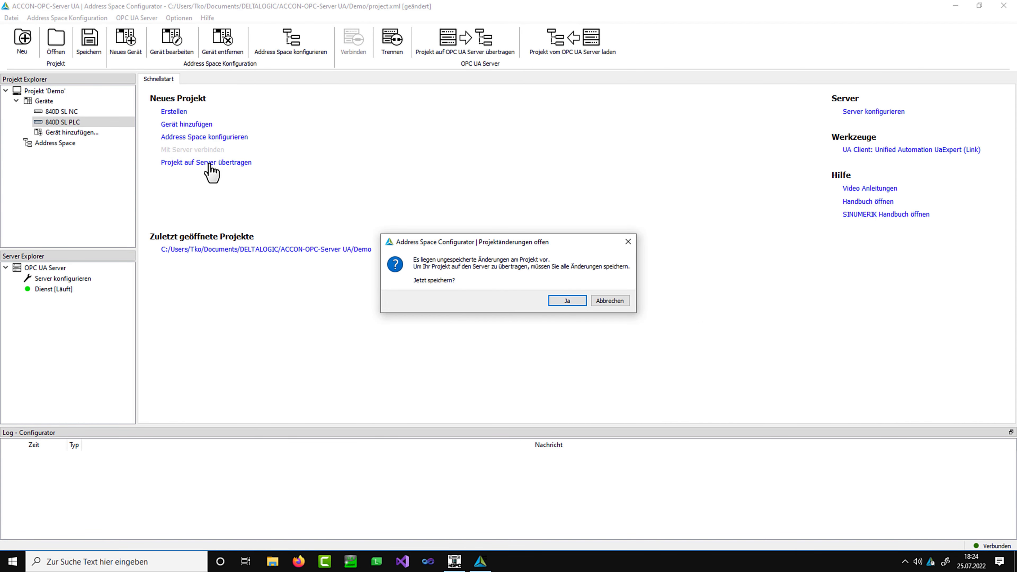
{"action": "left_click", "coordinate": [559, 301]}
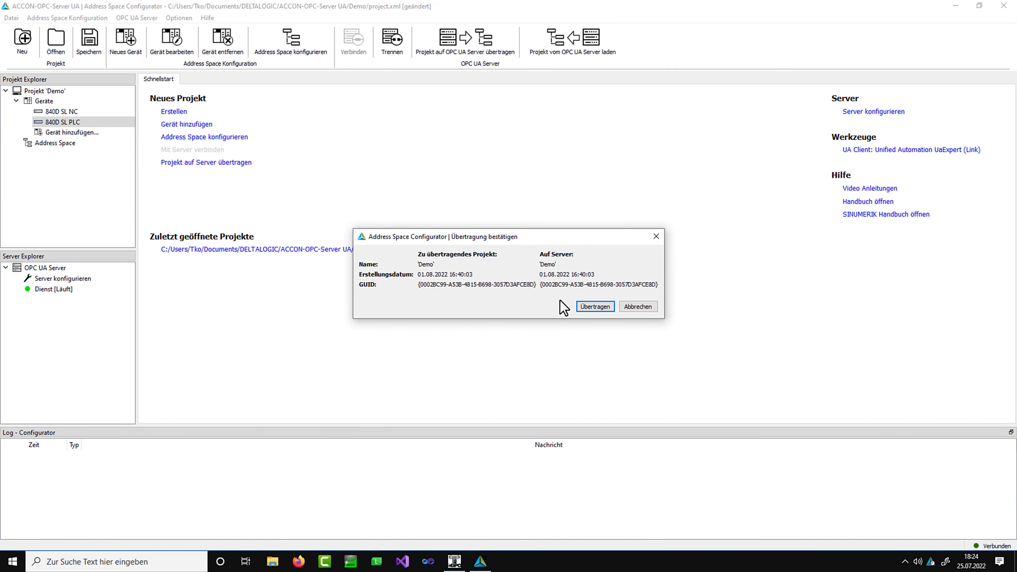
{"action": "left_click", "coordinate": [594, 307]}
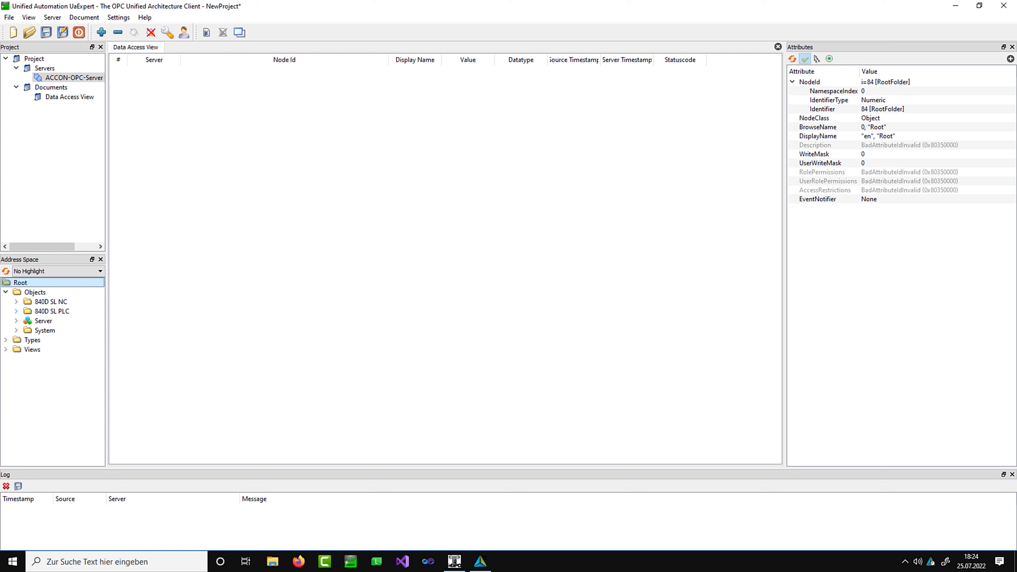
Step: In UaExpert, add the PLC variable ProgramRunning and the Nck GD1 variables _MIJ_I, _MZ_MASK, _PROTNAME, _SC_NCK_NPV and _SMI_R to the Data Access View
{"action": "left_click", "coordinate": [16, 311]}
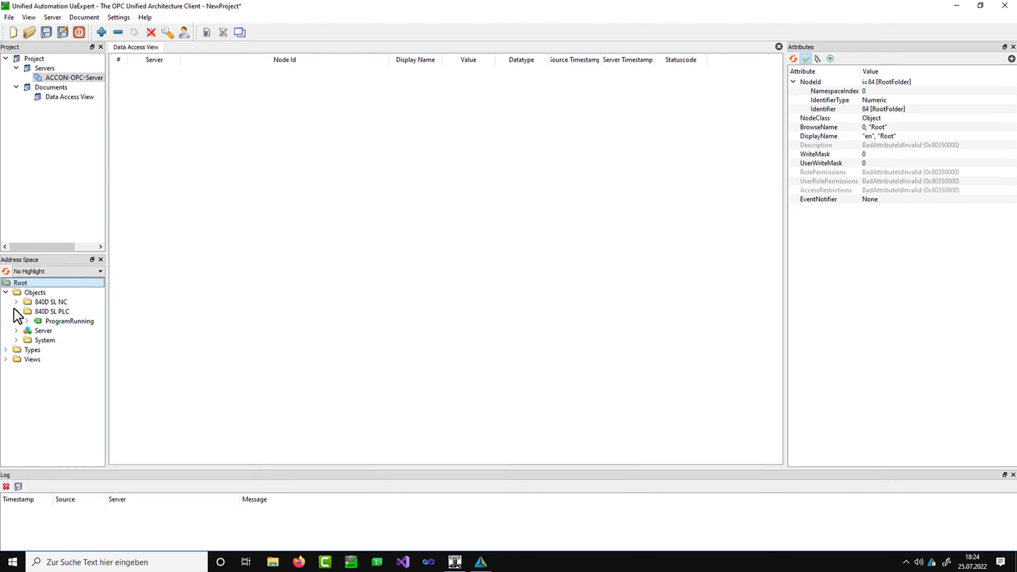
{"action": "left_click_drag", "start_coordinate": [52, 321], "coordinate": [260, 218]}
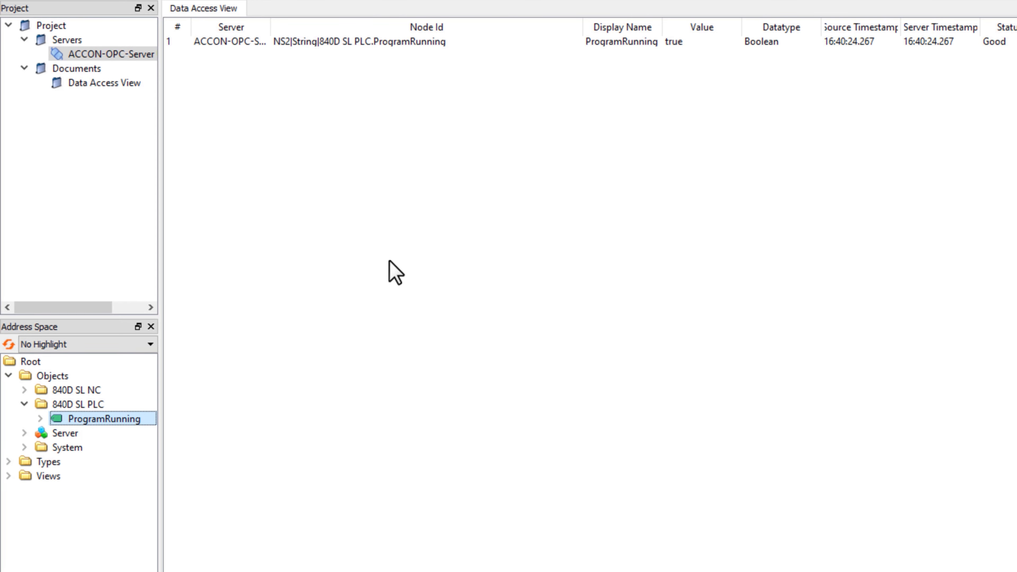
{"action": "left_click", "coordinate": [25, 390]}
{"action": "left_click", "coordinate": [40, 404]}
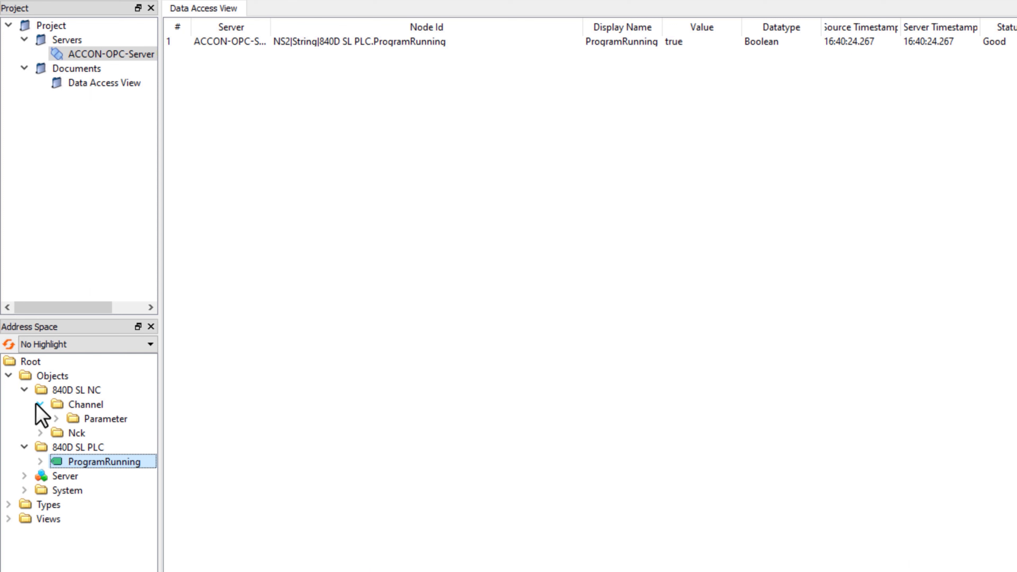
{"action": "left_click", "coordinate": [40, 432]}
{"action": "left_click", "coordinate": [56, 448]}
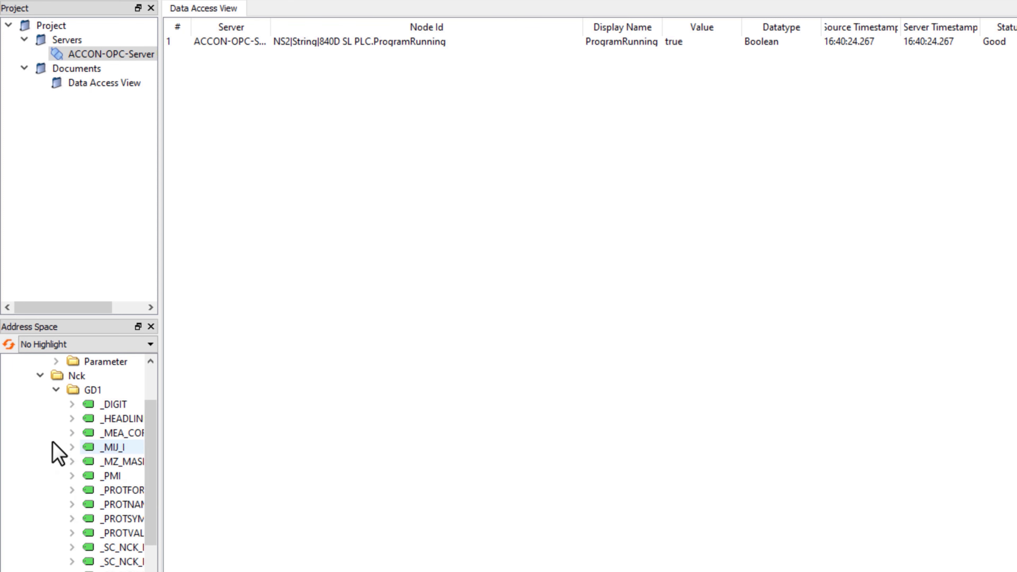
{"action": "left_click_drag", "start_coordinate": [96, 447], "coordinate": [274, 407]}
{"action": "left_click_drag", "start_coordinate": [116, 463], "coordinate": [272, 427]}
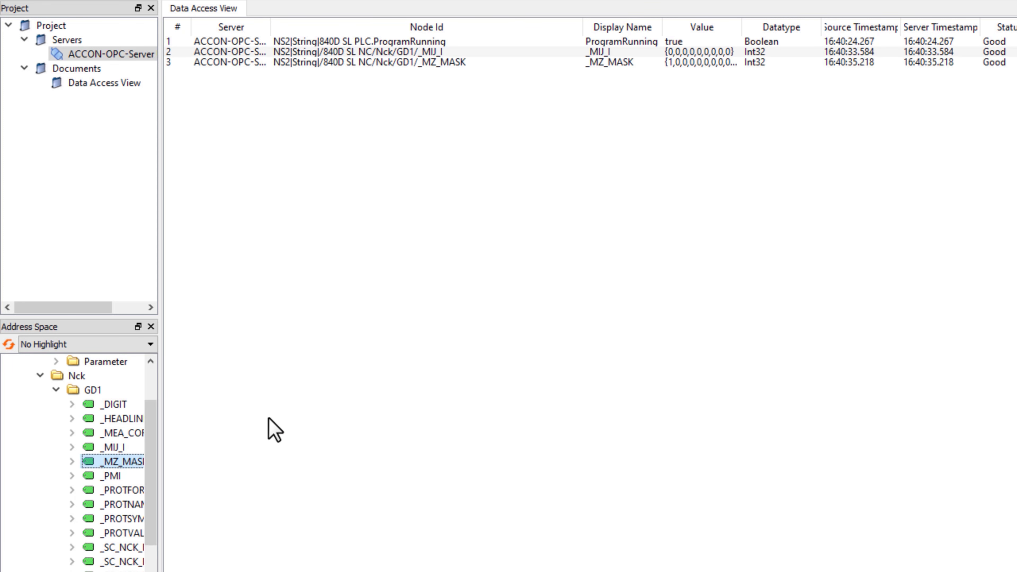
{"action": "left_click_drag", "start_coordinate": [102, 505], "coordinate": [336, 470]}
{"action": "left_click_drag", "start_coordinate": [116, 547], "coordinate": [404, 478]}
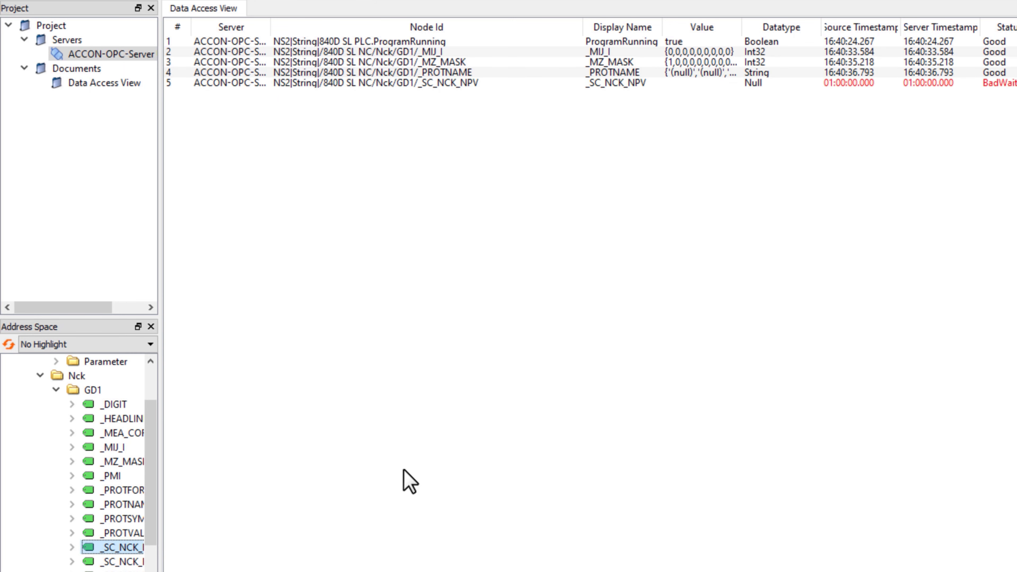
{"action": "left_click_drag", "start_coordinate": [116, 571], "coordinate": [375, 466]}
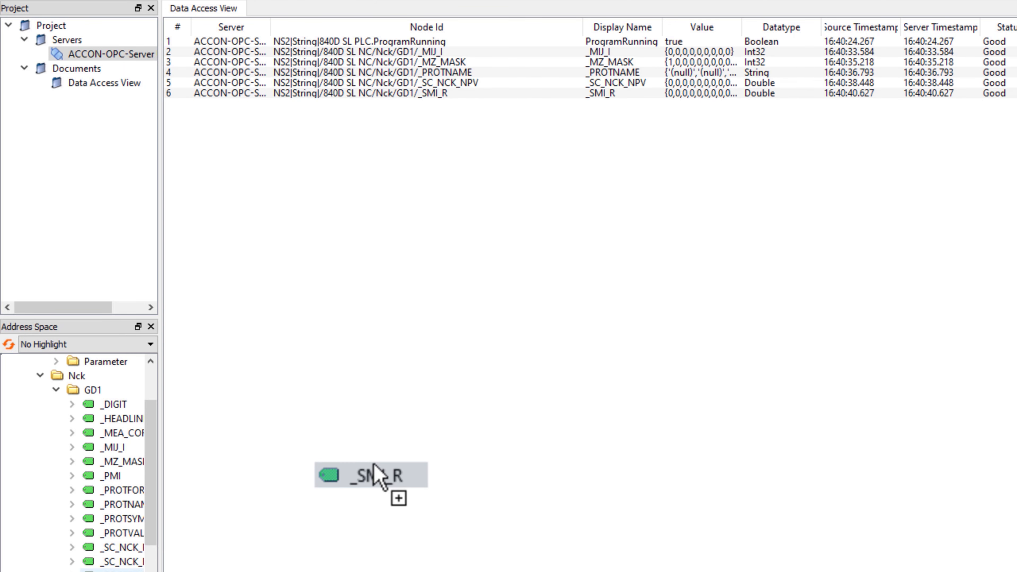
Step: Add nckAliveAndWell from the Nck State folder and rpa from the Channel Parameter folder to the Data Access View
{"action": "left_click", "coordinate": [56, 390]}
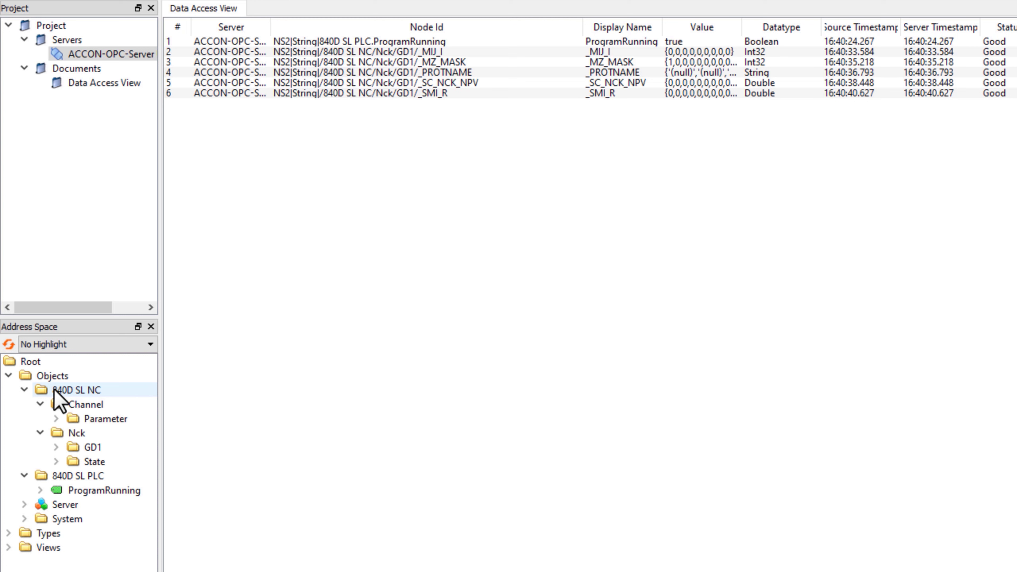
{"action": "left_click", "coordinate": [56, 462]}
{"action": "left_click_drag", "start_coordinate": [101, 477], "coordinate": [336, 303]}
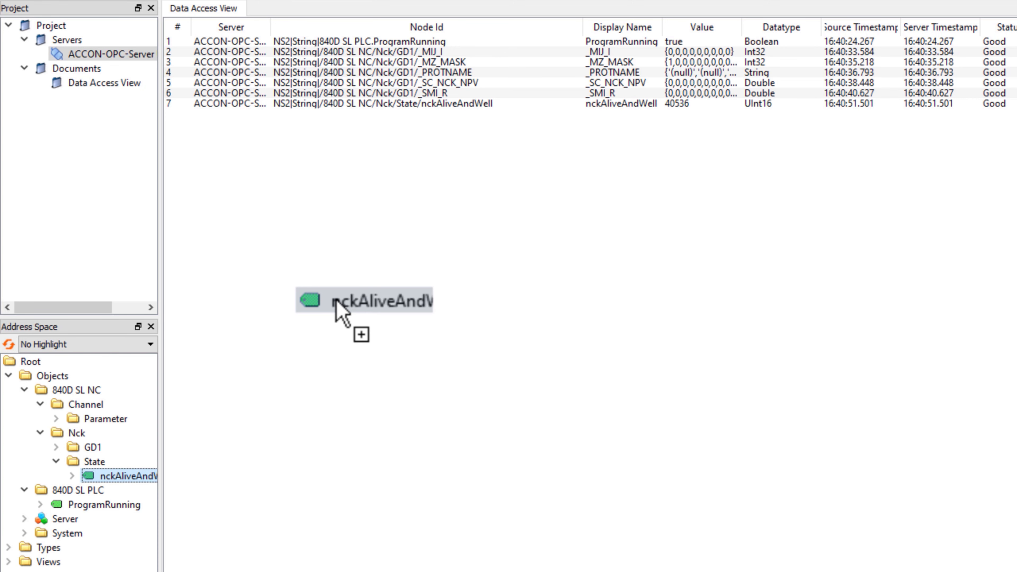
{"action": "left_click", "coordinate": [56, 419]}
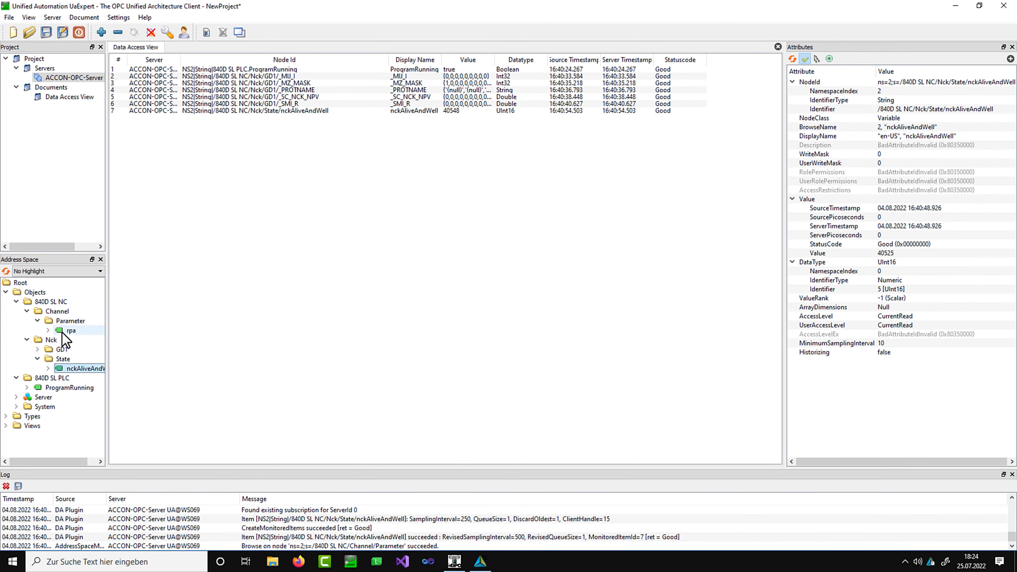
{"action": "left_click_drag", "start_coordinate": [63, 333], "coordinate": [261, 254]}
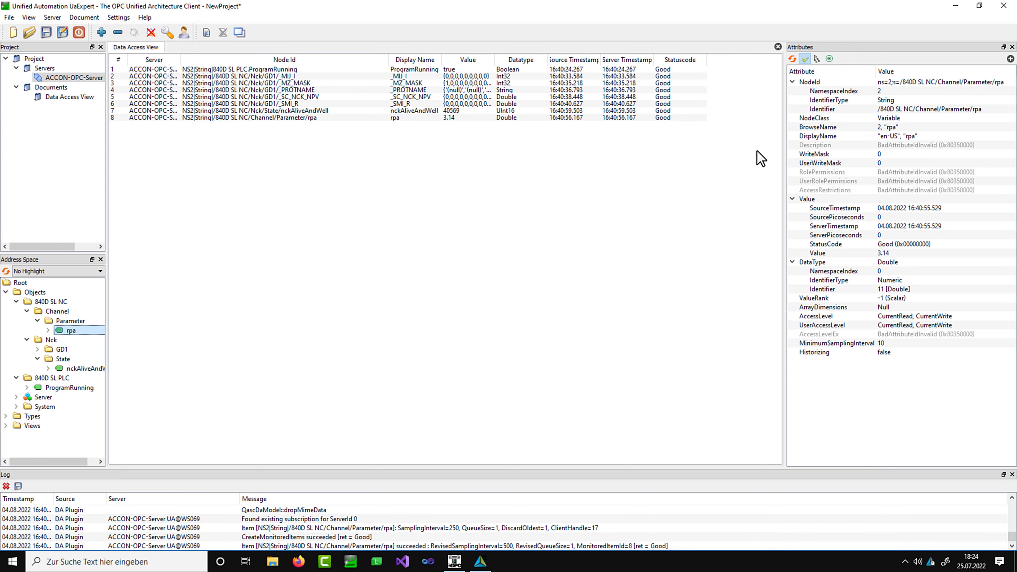
Step: Copy the rpa node's identifier and add a custom node with namespace 2 and String identifier /840D SL NC/Channel/Parameter/rpa[2]
{"action": "right_click", "coordinate": [915, 112]}
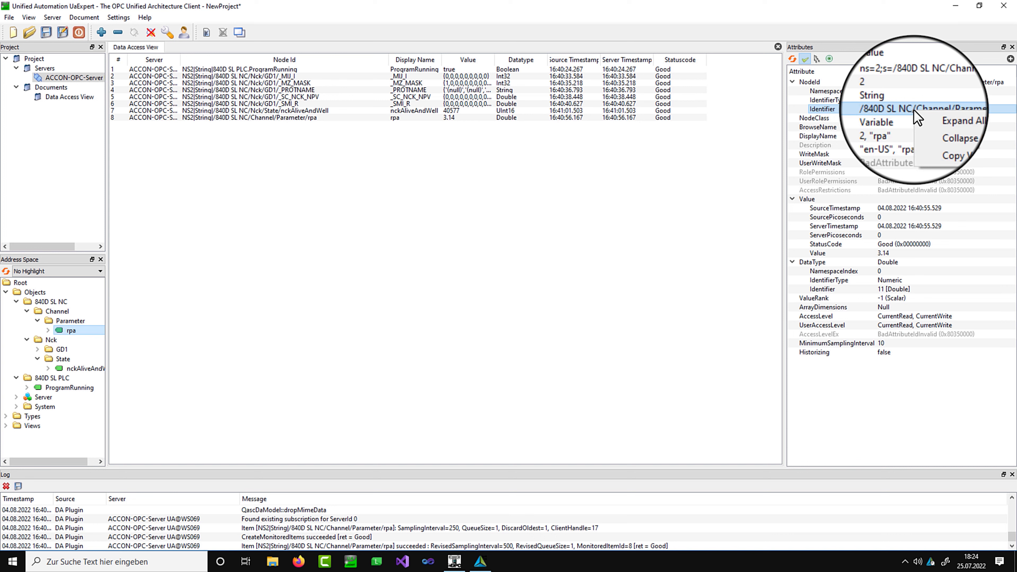
{"action": "left_click", "coordinate": [945, 140]}
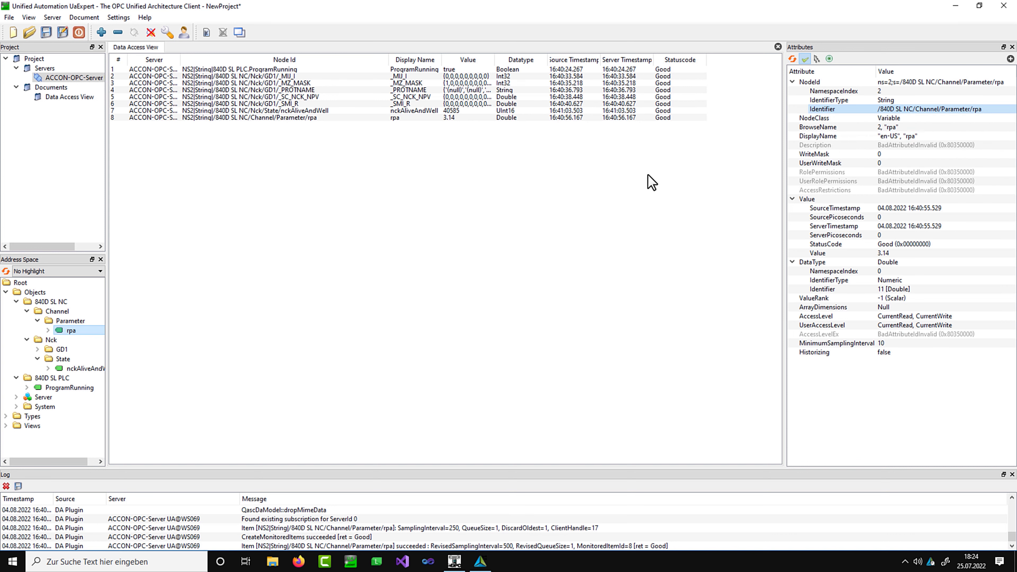
{"action": "right_click", "coordinate": [399, 206]}
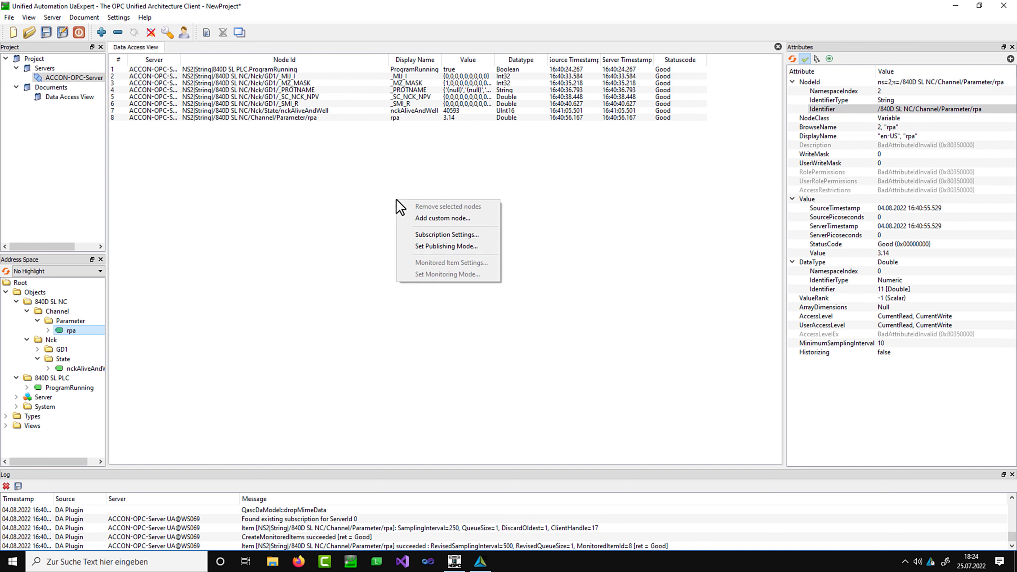
{"action": "left_click", "coordinate": [411, 218]}
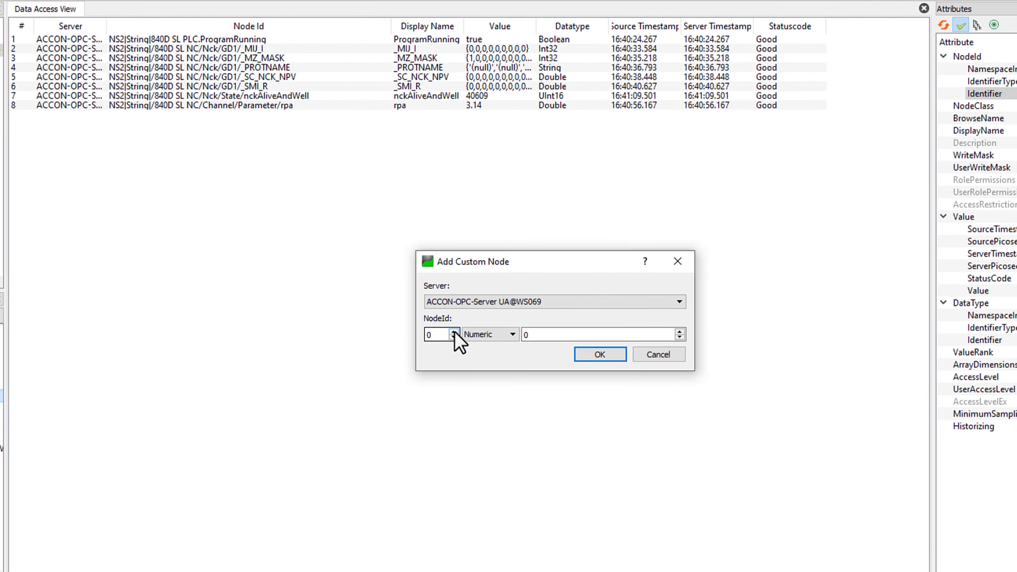
{"action": "left_click", "coordinate": [434, 283]}
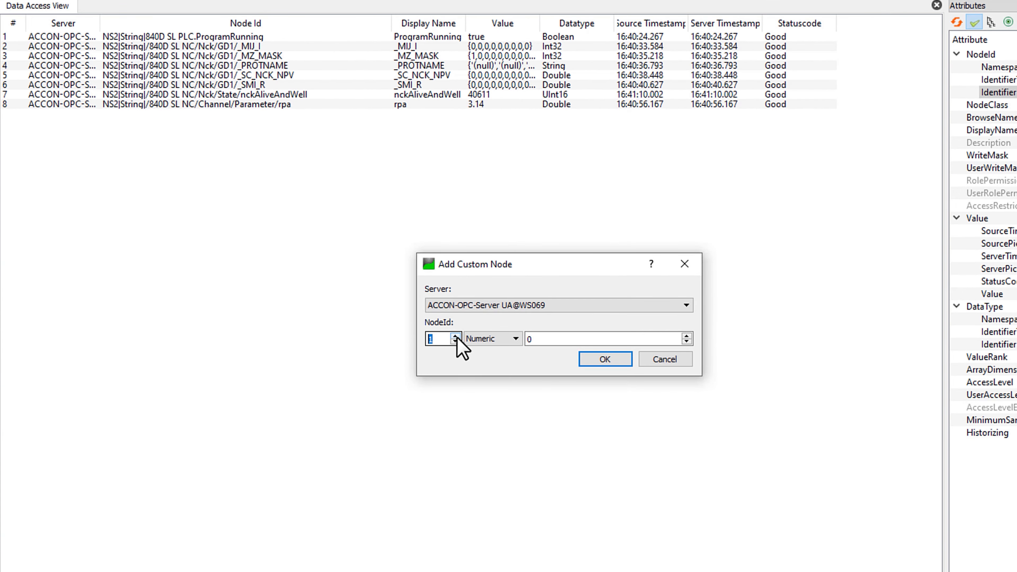
{"action": "left_click", "coordinate": [515, 340]}
{"action": "left_click", "coordinate": [498, 361]}
{"action": "left_click", "coordinate": [551, 340]}
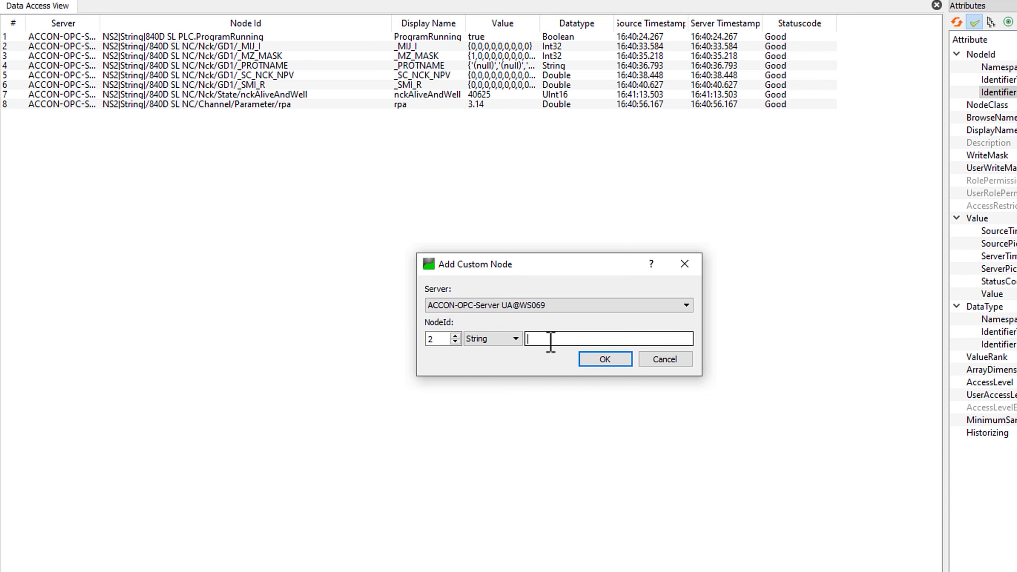
{"action": "key", "text": "ctrl+v"}
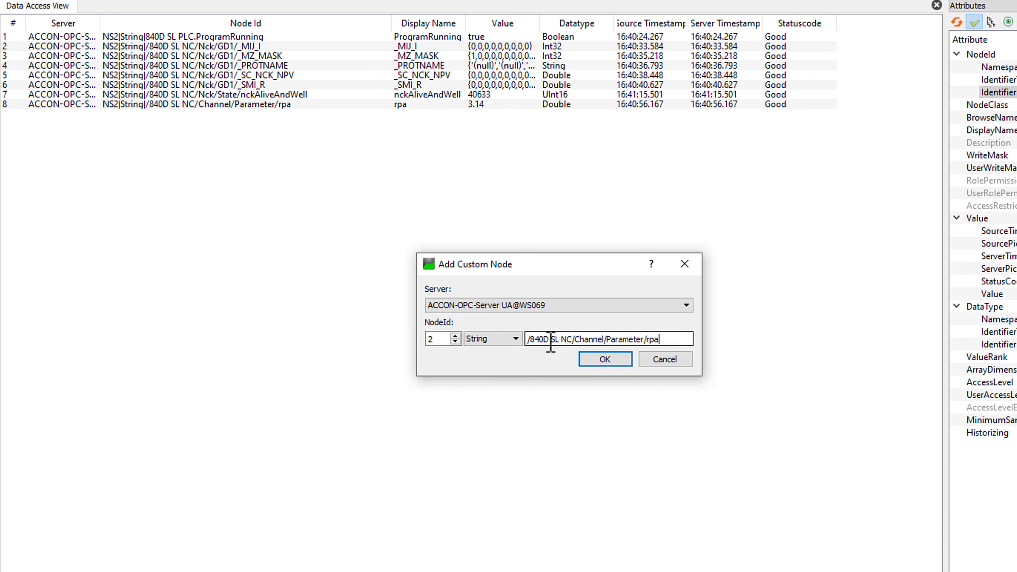
{"action": "type", "text": "[2]"}
{"action": "left_click", "coordinate": [599, 361]}
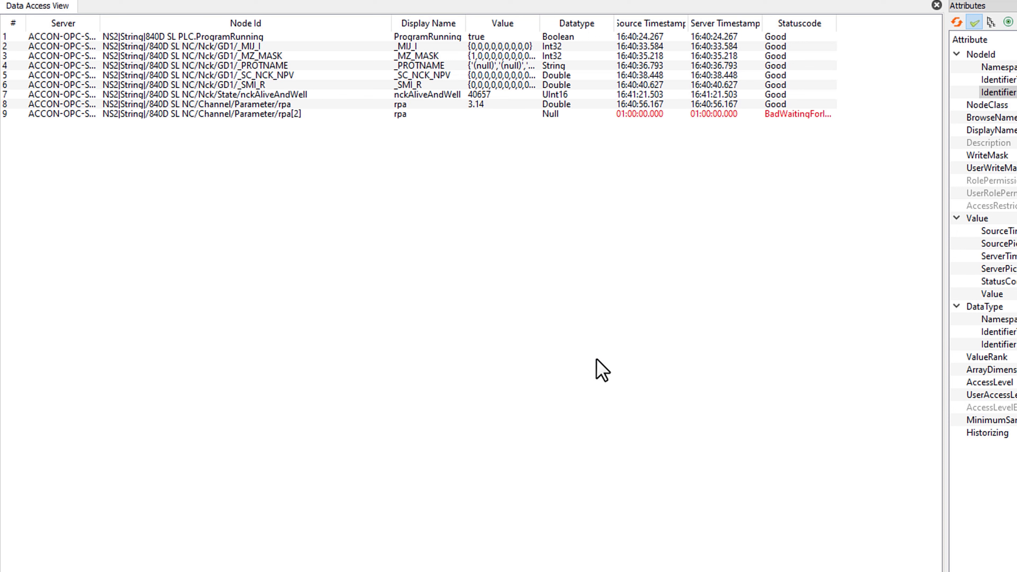
Step: Add another custom node with namespace 2 and String identifier /840D SL NC/Channel/Parameter/rpa[10] to the Data Access View
{"action": "right_click", "coordinate": [406, 282]}
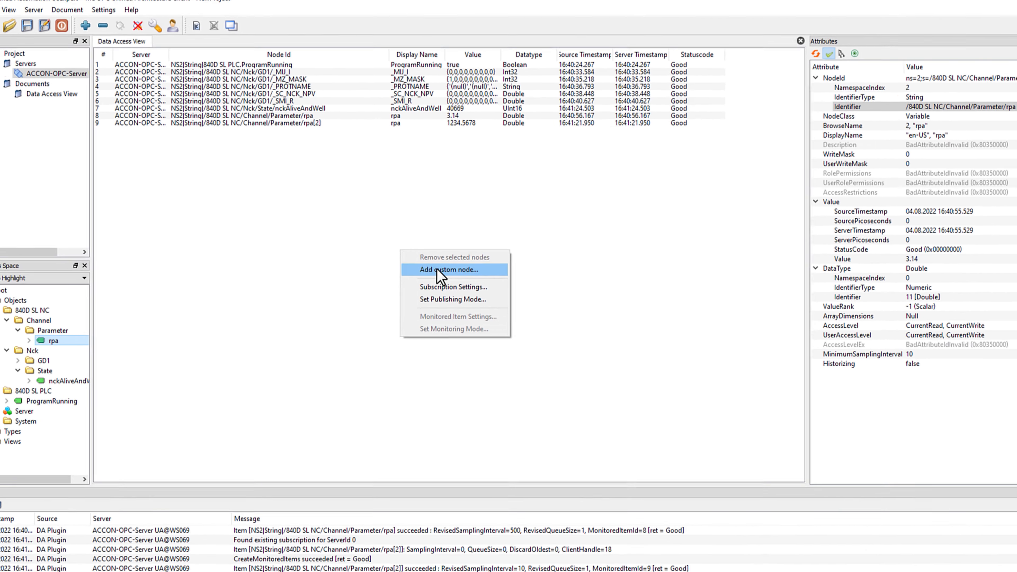
{"action": "left_click", "coordinate": [452, 307]}
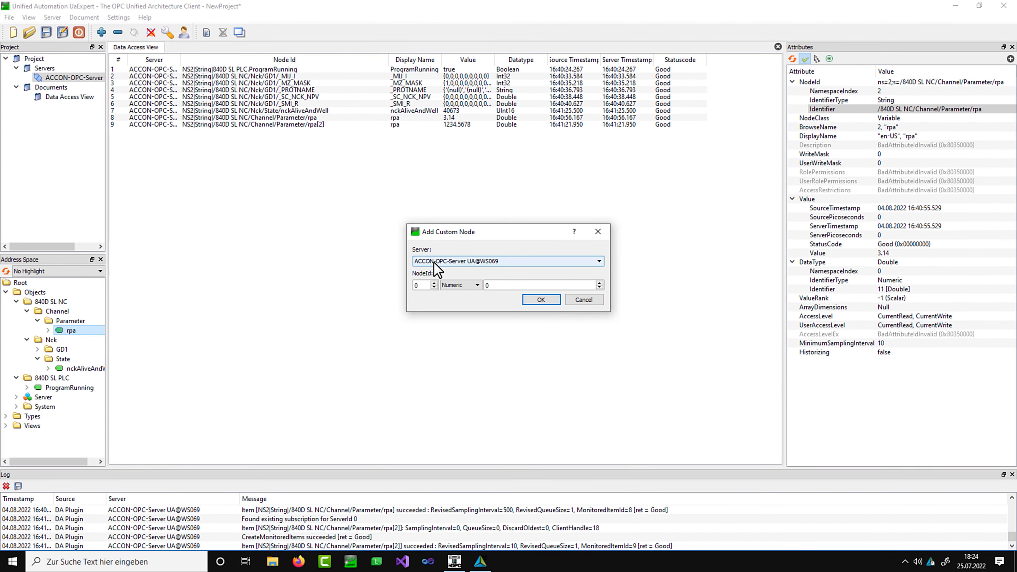
{"action": "left_click", "coordinate": [434, 282]}
{"action": "left_click", "coordinate": [435, 282]}
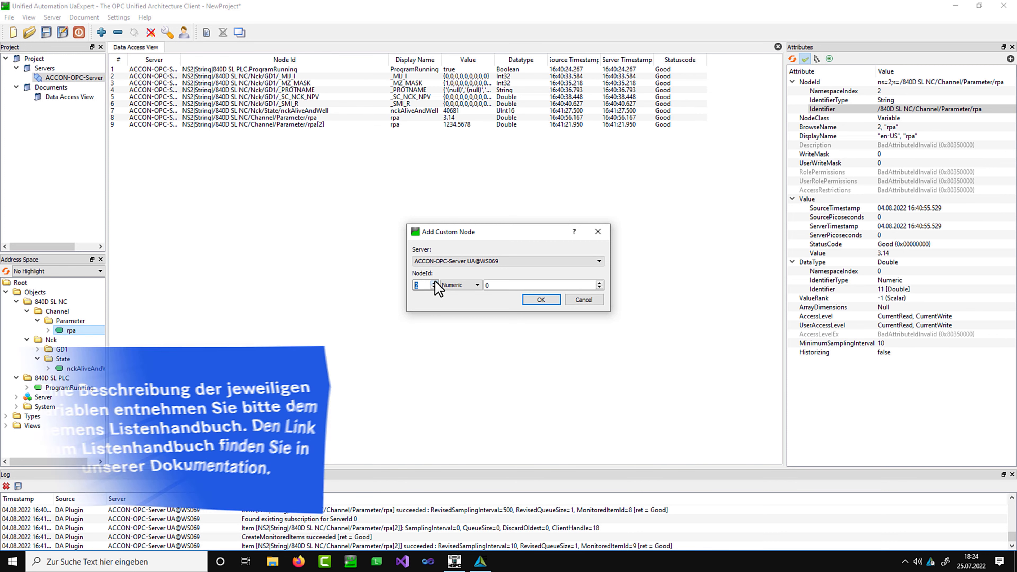
{"action": "left_click", "coordinate": [477, 285]}
{"action": "left_click", "coordinate": [467, 301]}
{"action": "left_click", "coordinate": [496, 285]}
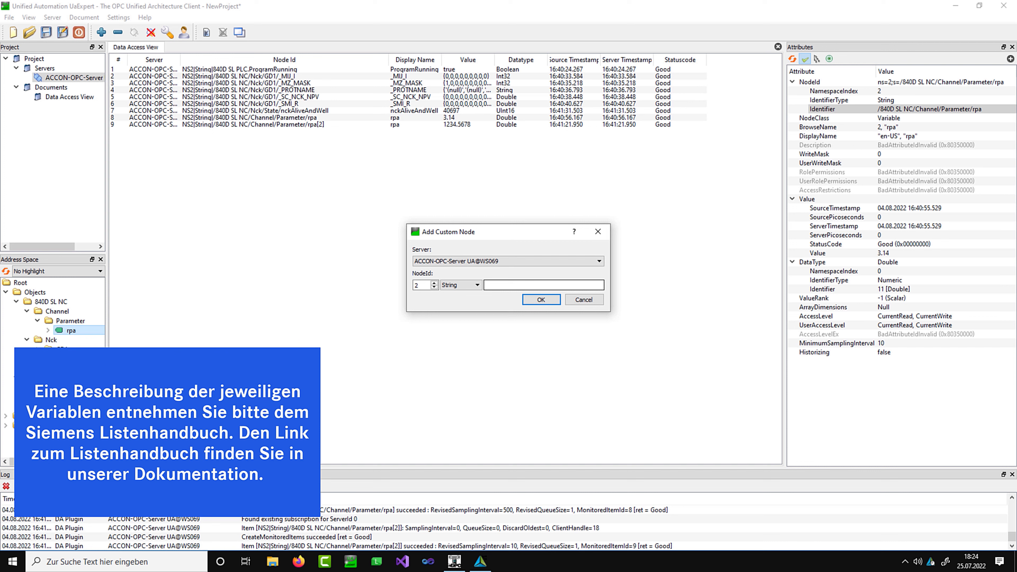
{"action": "key", "text": "ctrl+v"}
{"action": "type", "text": "[1"}
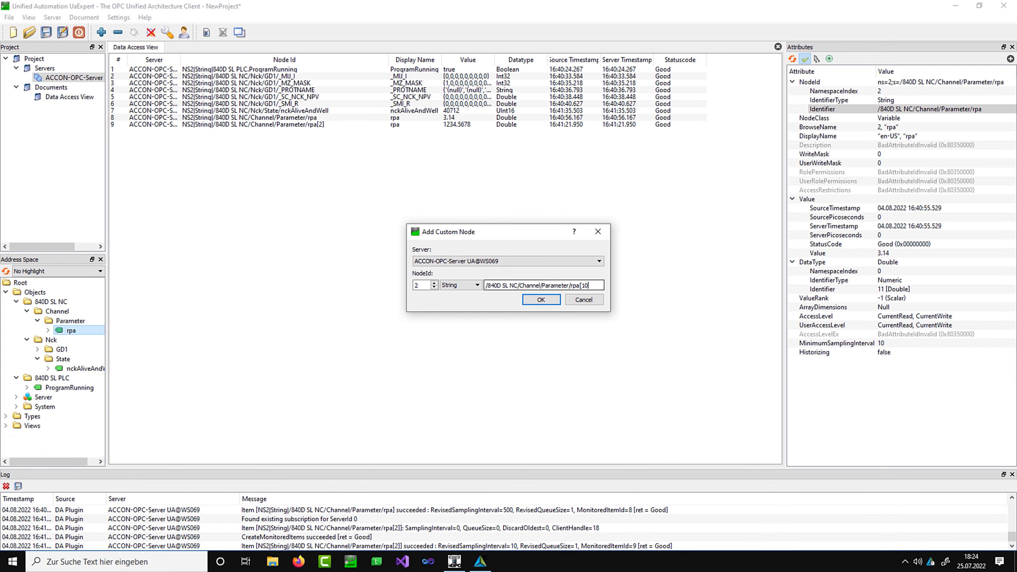
{"action": "key", "text": "Return"}
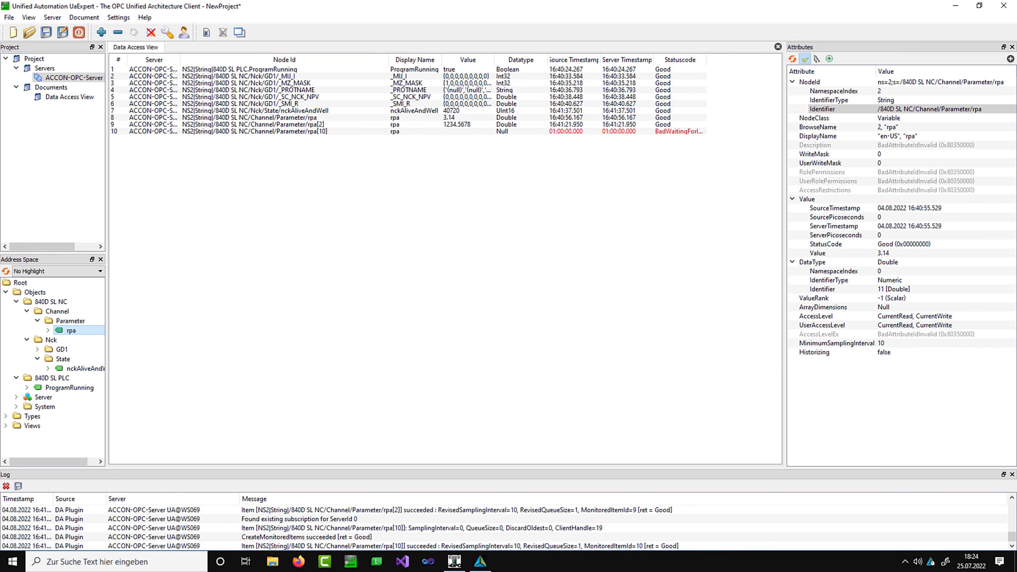